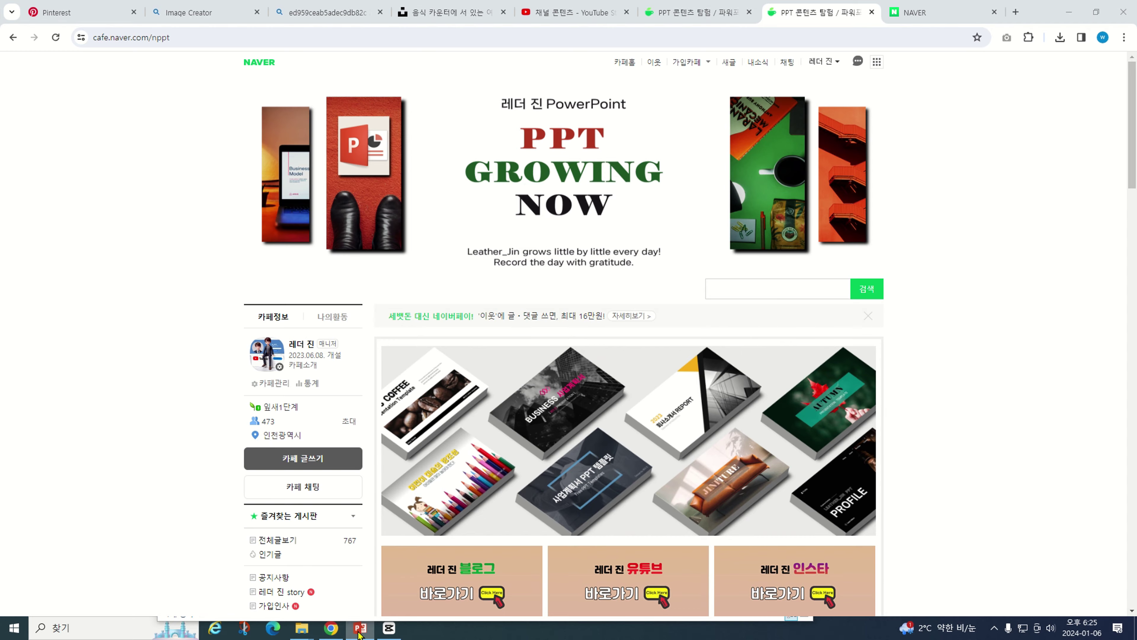
Switch to PowerPoint and show slide 10 with the café counter photo
left_click(360, 627)
left_click(85, 463)
left_click(85, 547)
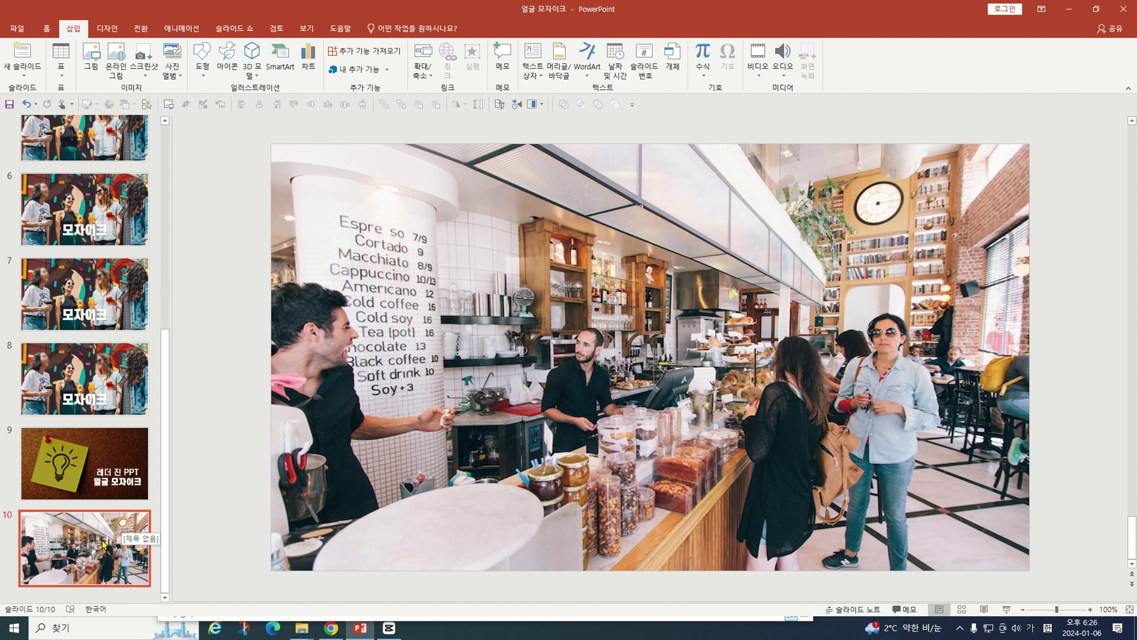
left_click(113, 482)
left_click(110, 540)
Duplicate the café photo on slide 10 and place the copy exactly over the original
left_click_drag(409, 352, 481, 370)
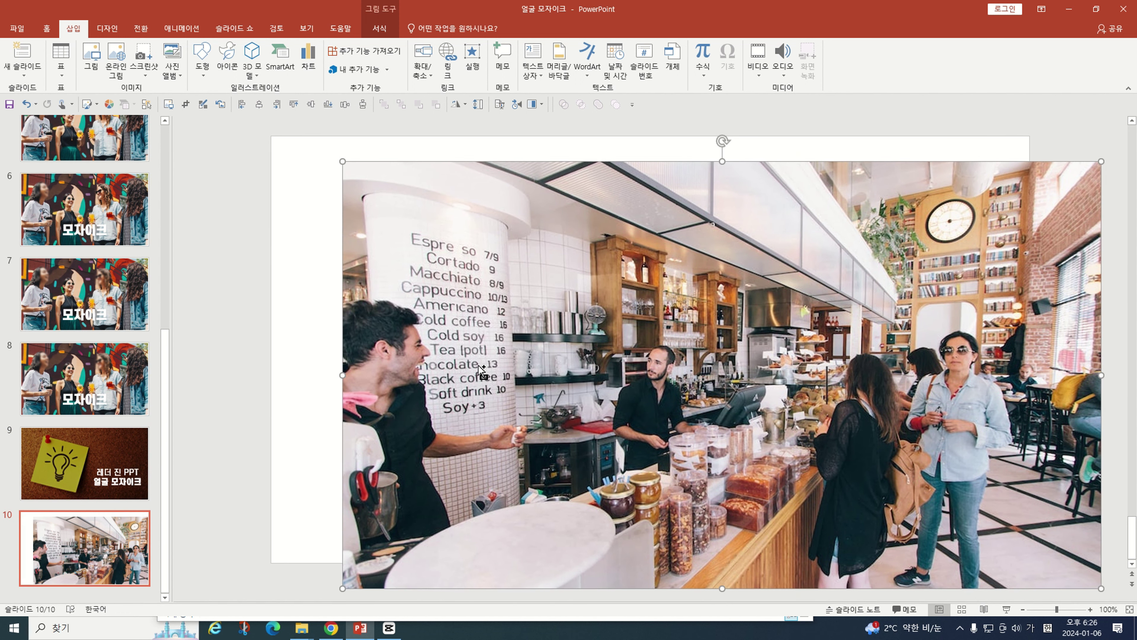
key("ctrl+z")
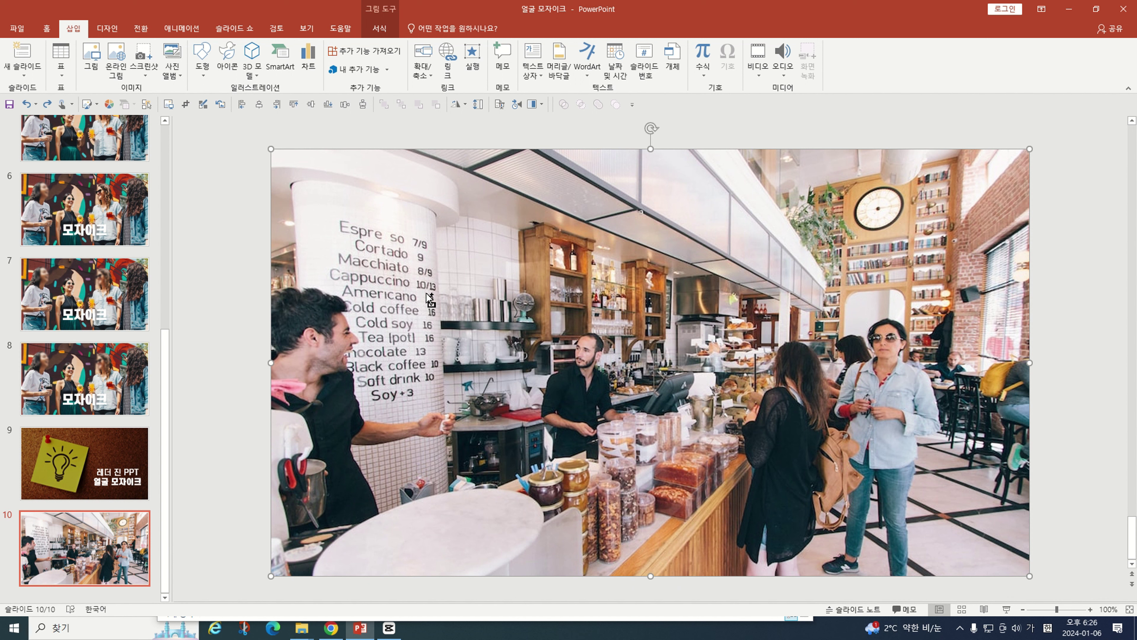
key("ctrl+y")
mouse_move(473, 296)
left_mouse_down()
mouse_move(480, 285)
mouse_move(462, 286)
left_mouse_up()
left_click(227, 157)
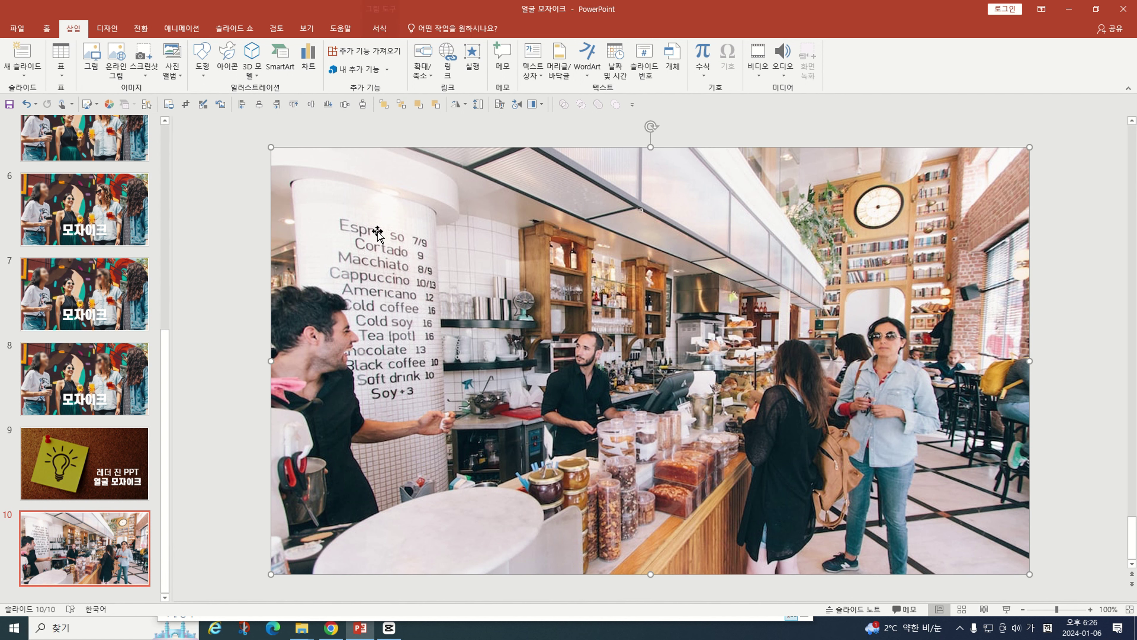
left_click_drag(368, 228, 461, 269)
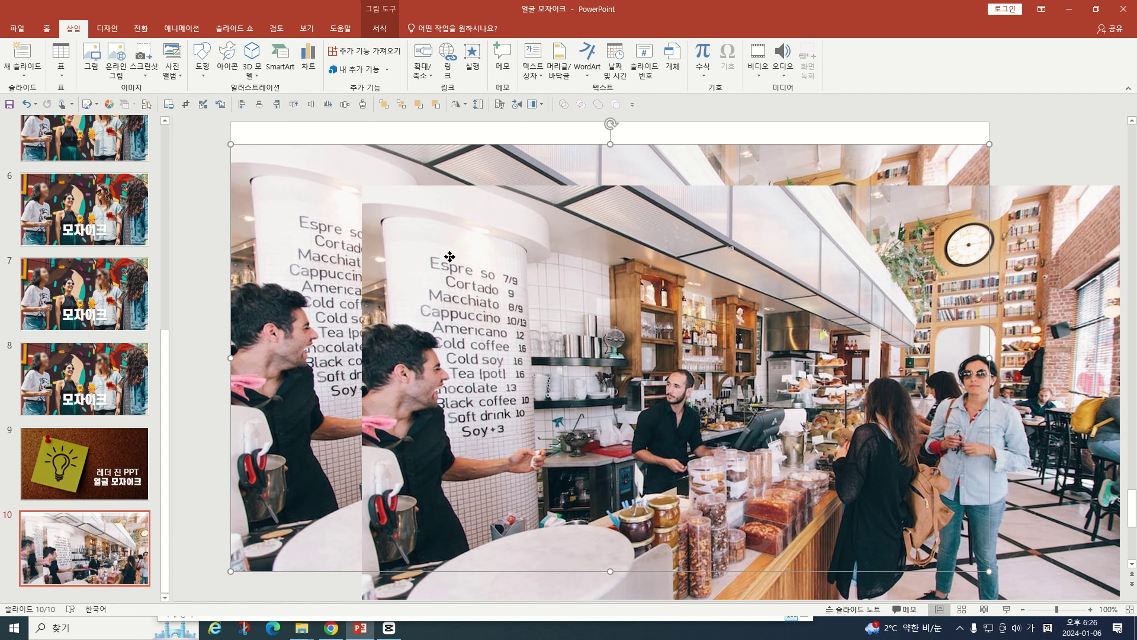
key("ctrl+z")
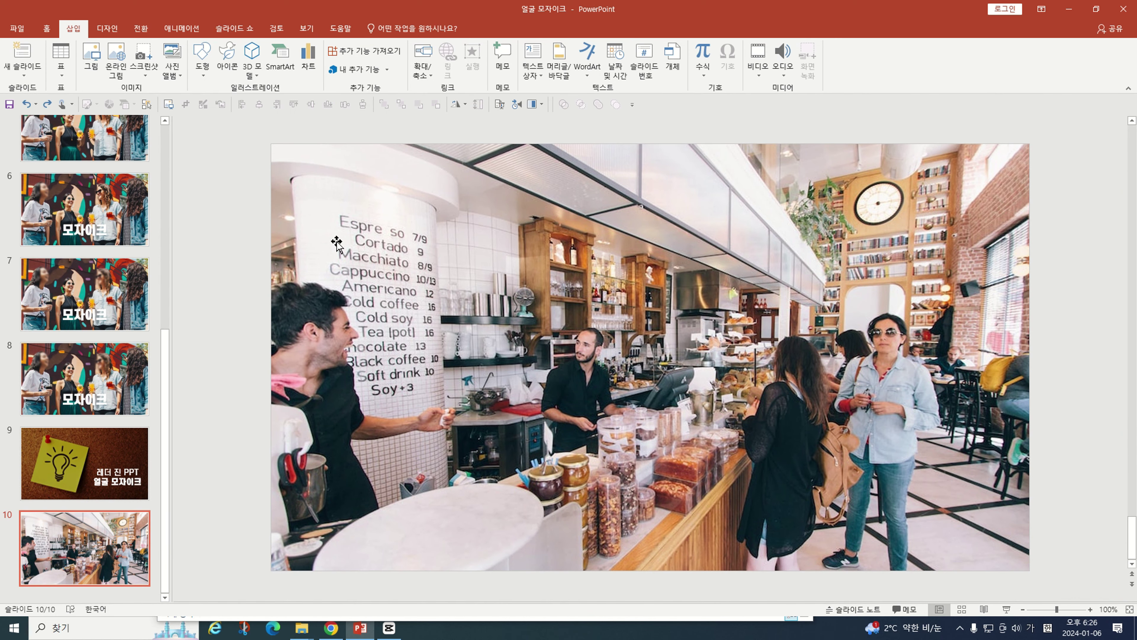
Apply the blur artistic effect to the upper copy of the café photo
double_click(376, 192)
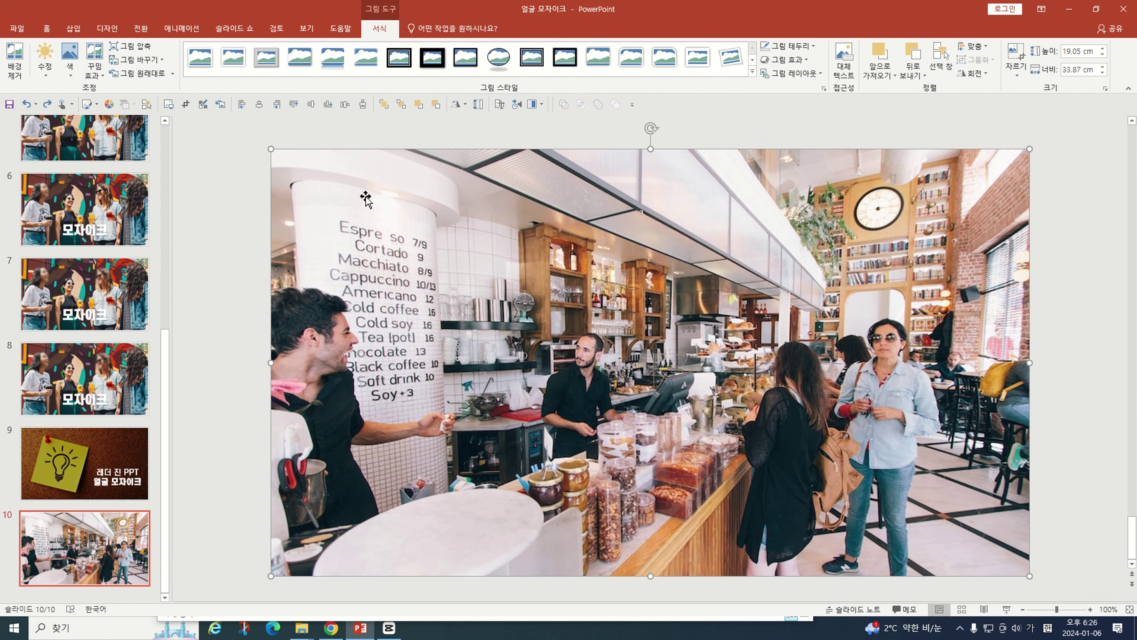
left_click(103, 77)
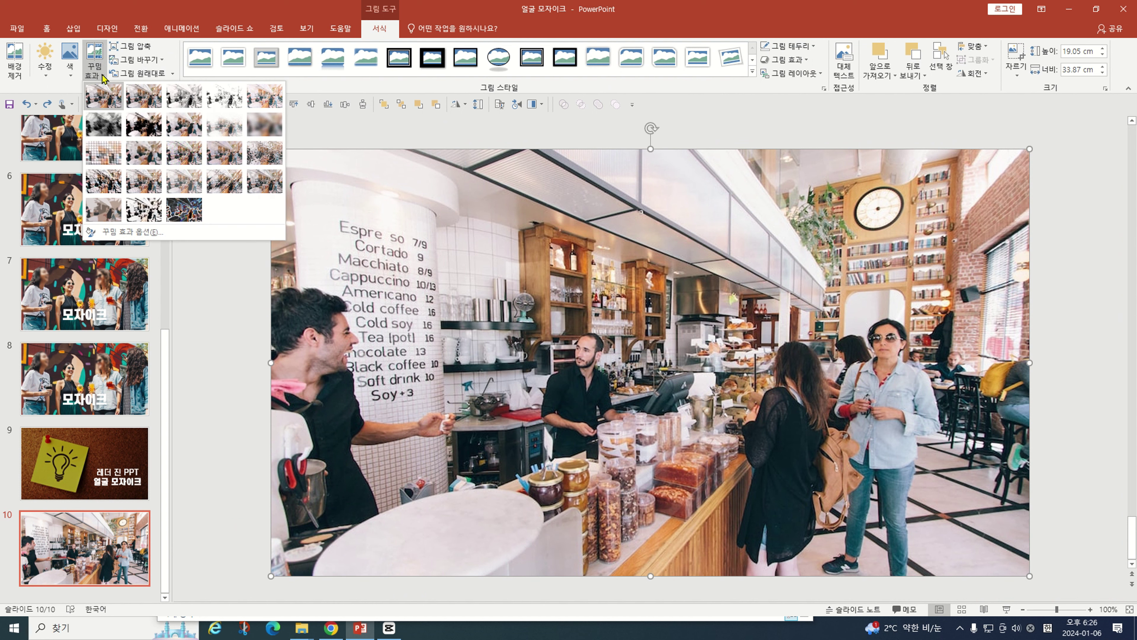
left_click(254, 123)
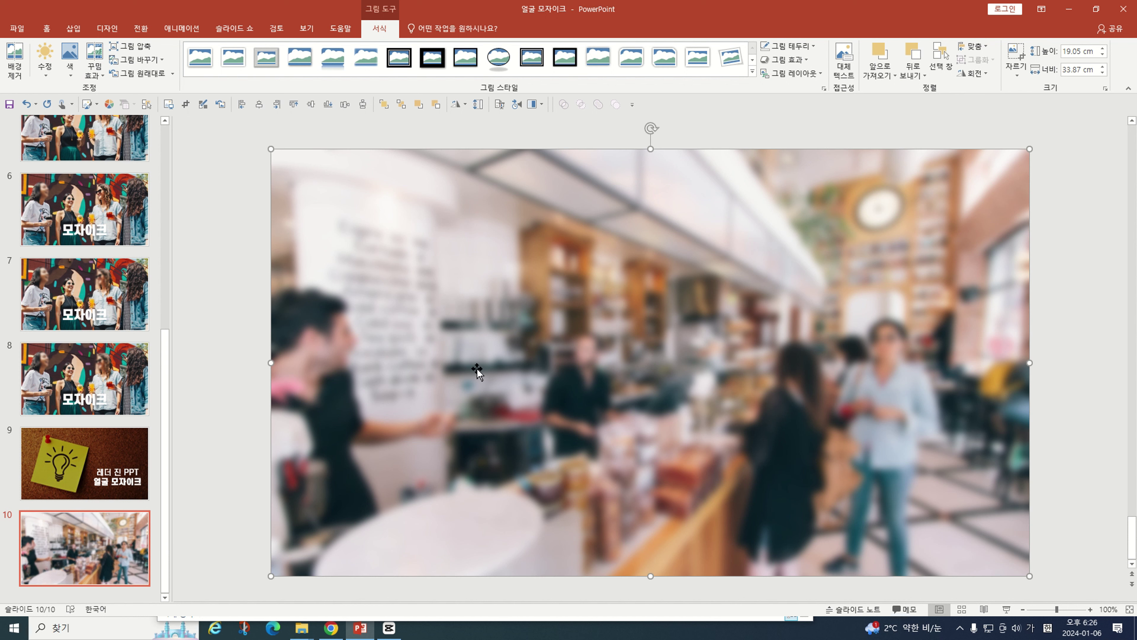
Set the radius of the photo copy's blur effect to 6
right_click(709, 290)
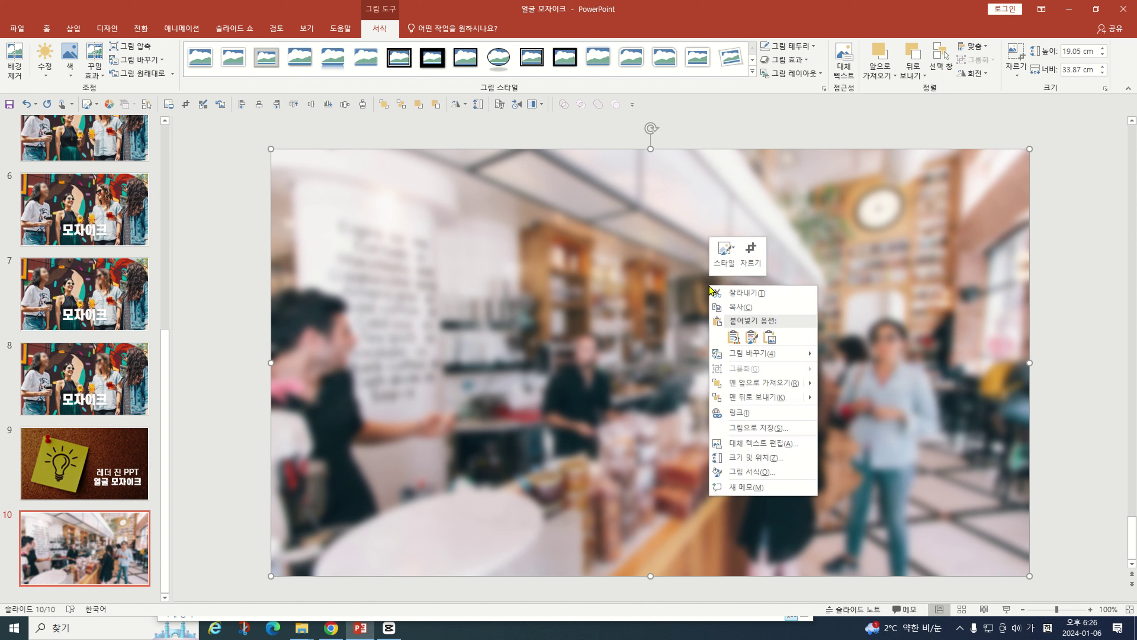
left_click(762, 471)
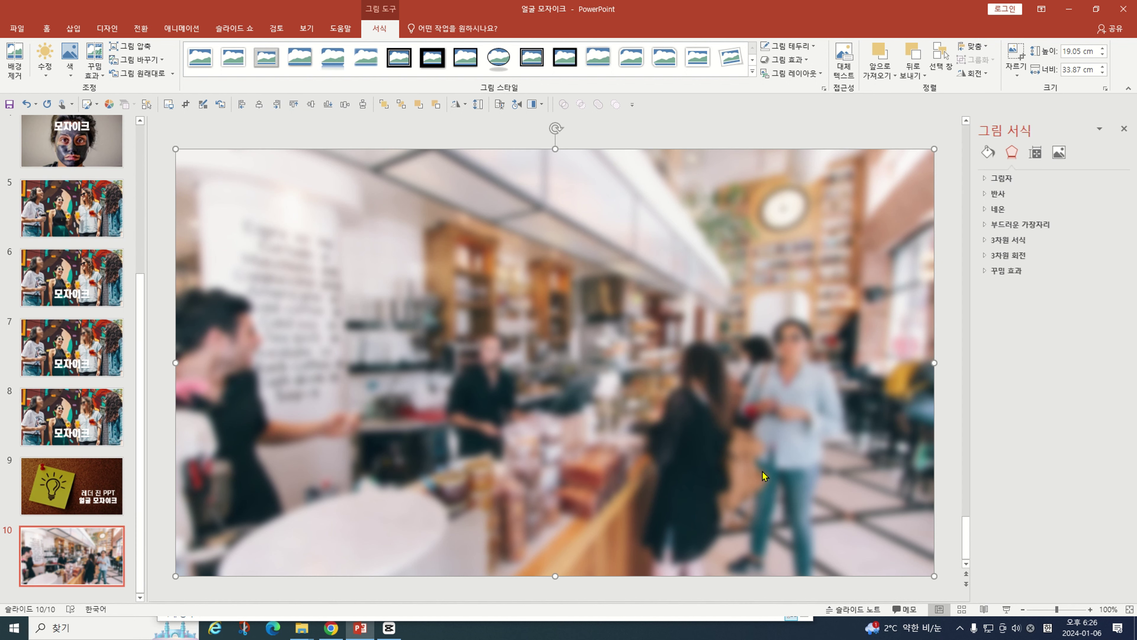
left_click(1003, 273)
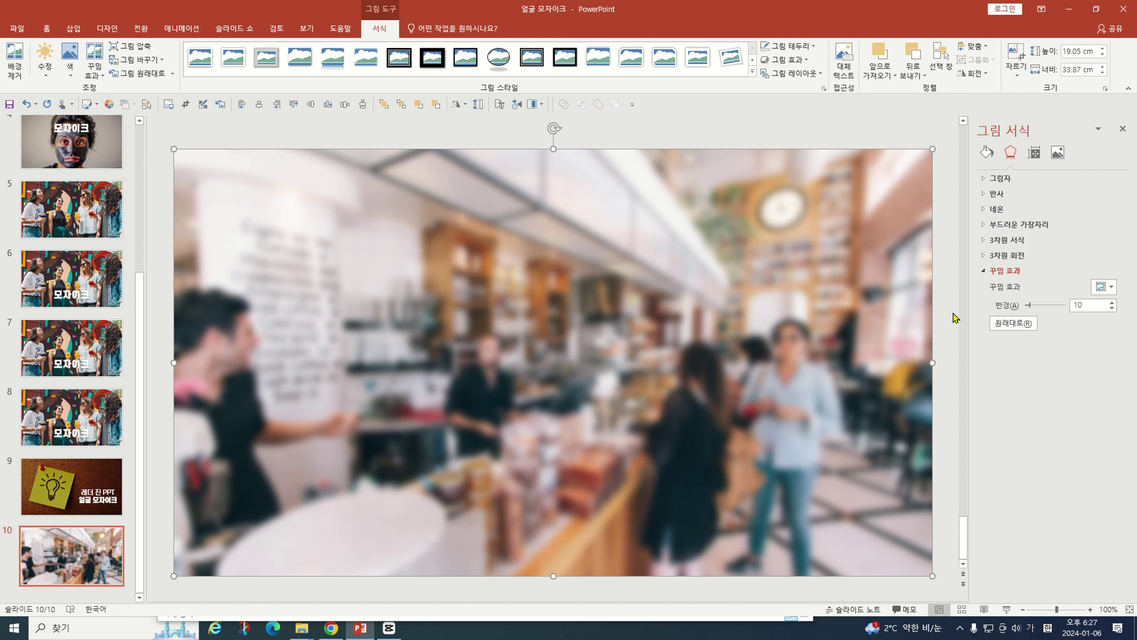
left_click_drag(1097, 304, 1060, 309)
type("6")
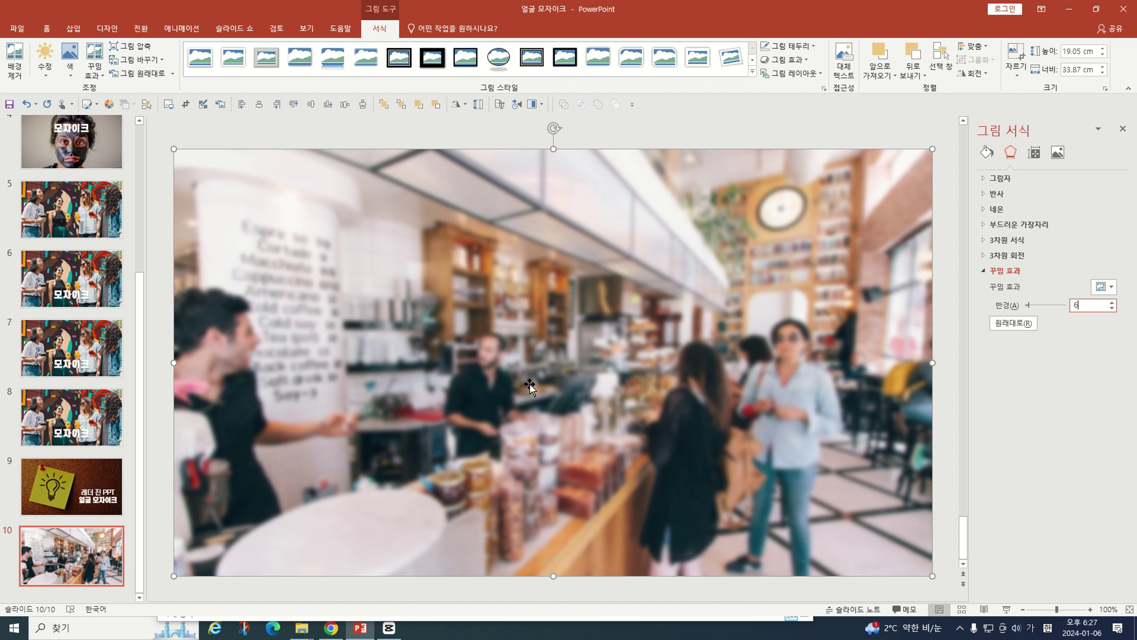
left_click(372, 345)
Crop the blurred copy down to the face of the man behind the counter, about 1.83 cm high and 1.59 cm wide
left_click(1015, 58)
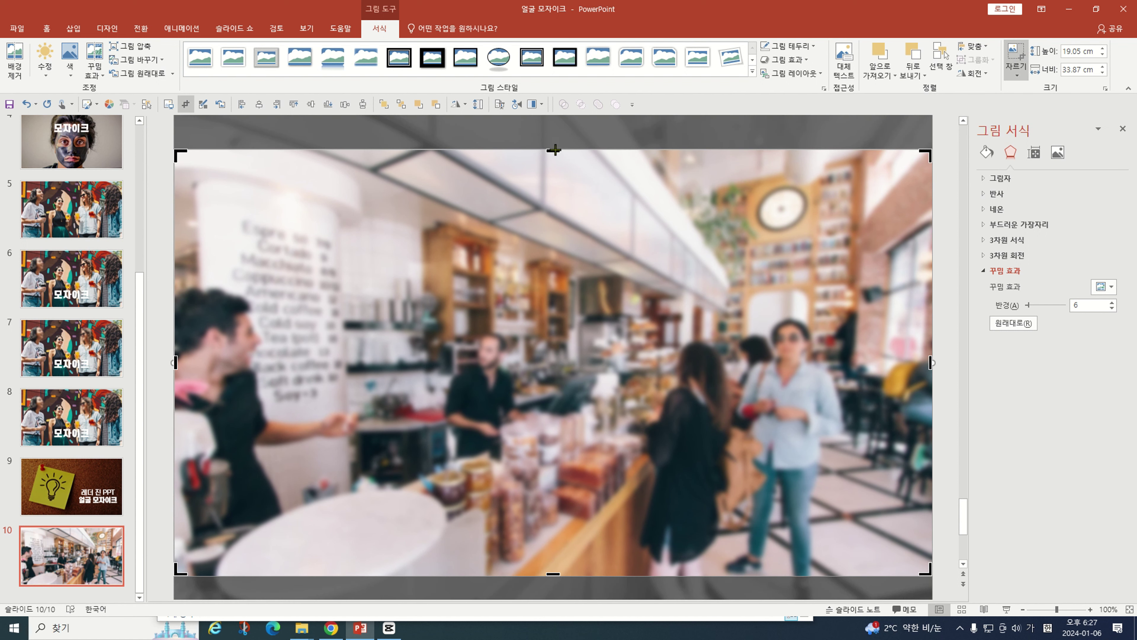
left_click_drag(554, 149, 555, 326)
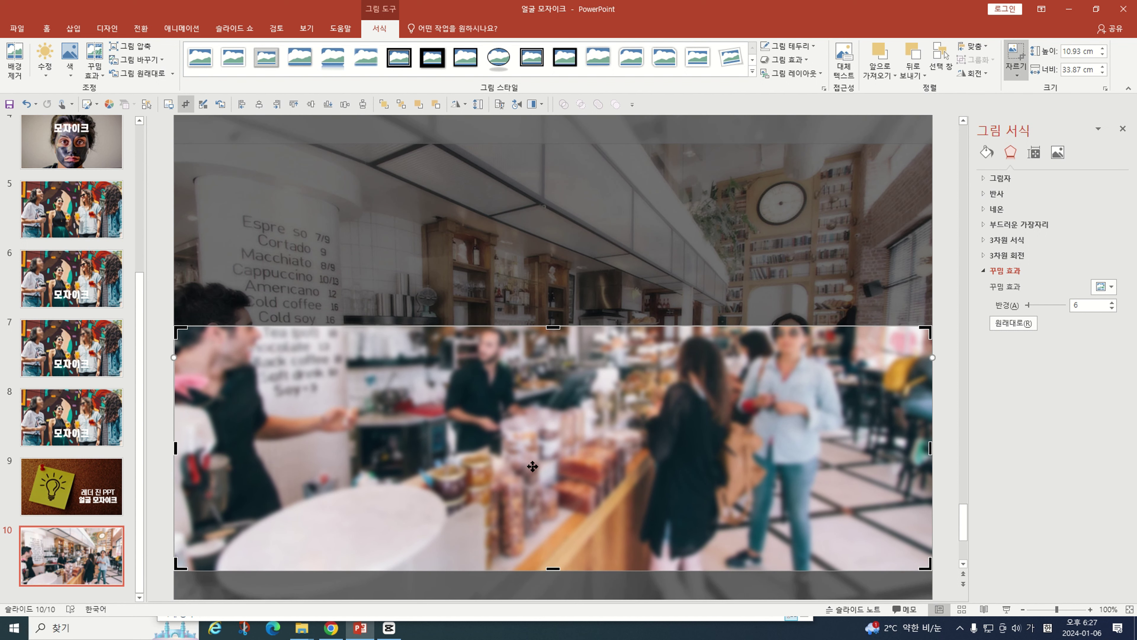
left_click_drag(552, 566, 544, 367)
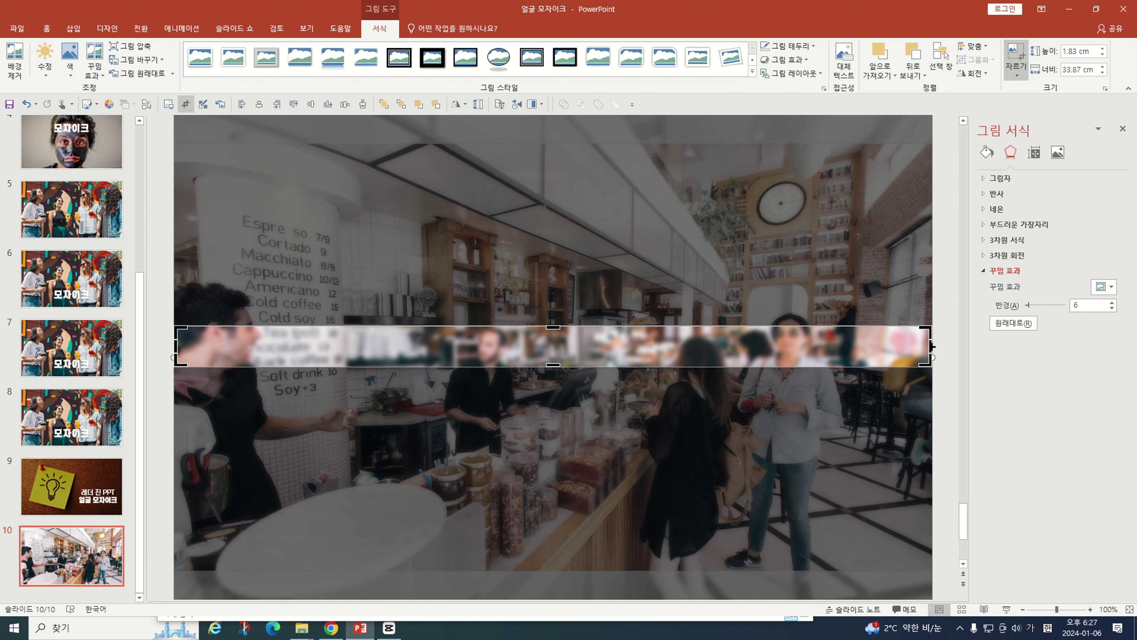
left_click_drag(924, 346, 487, 349)
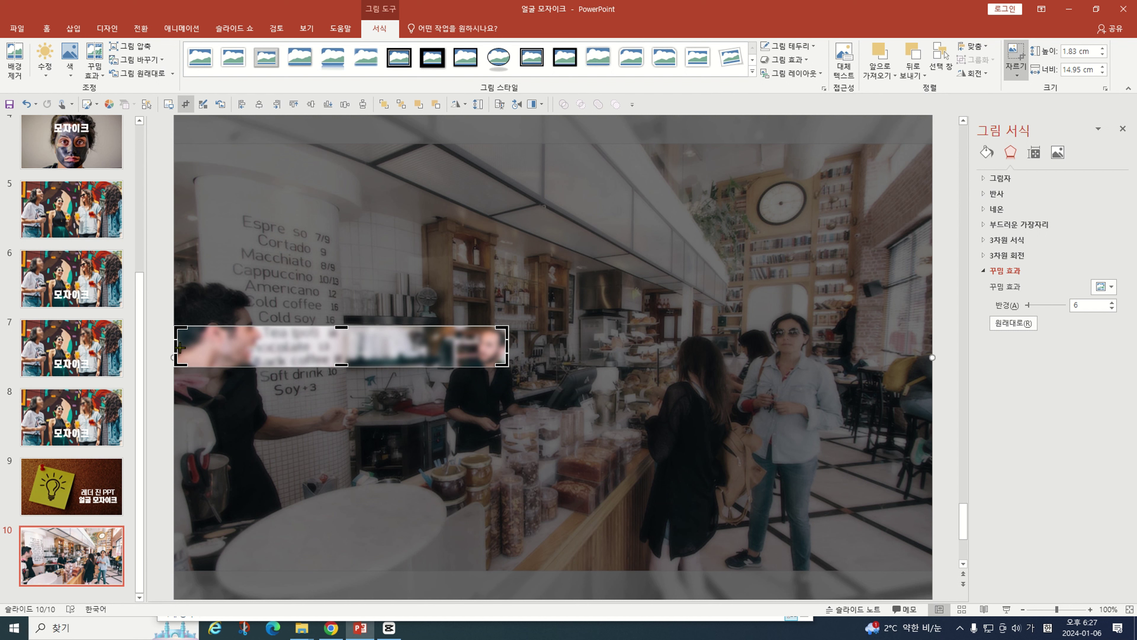
left_click_drag(179, 346, 474, 366)
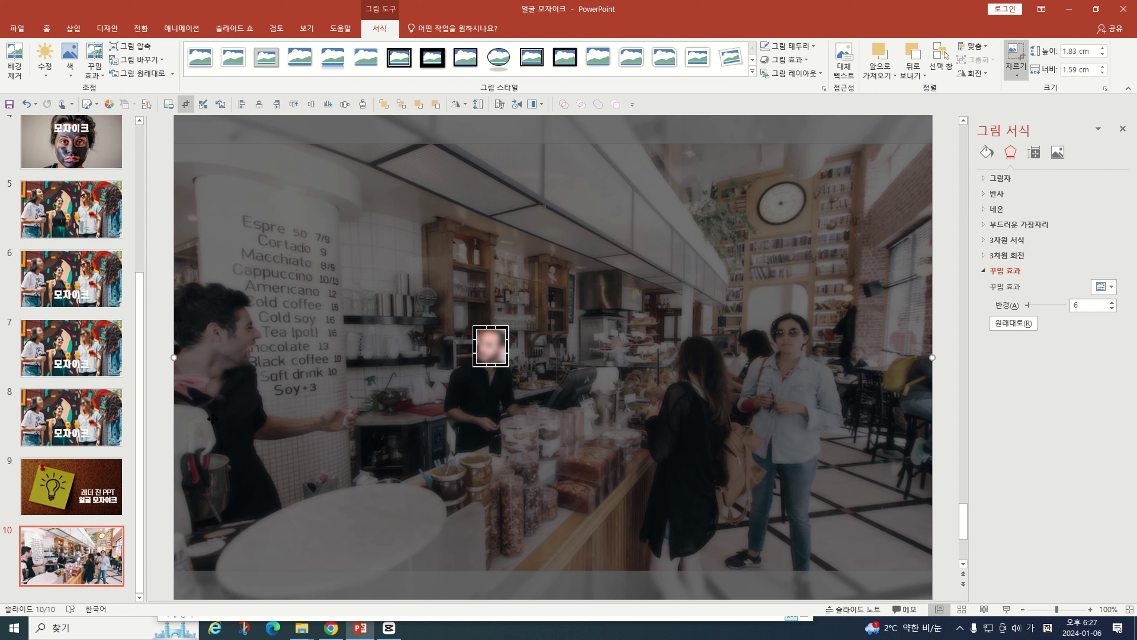
left_click(158, 398)
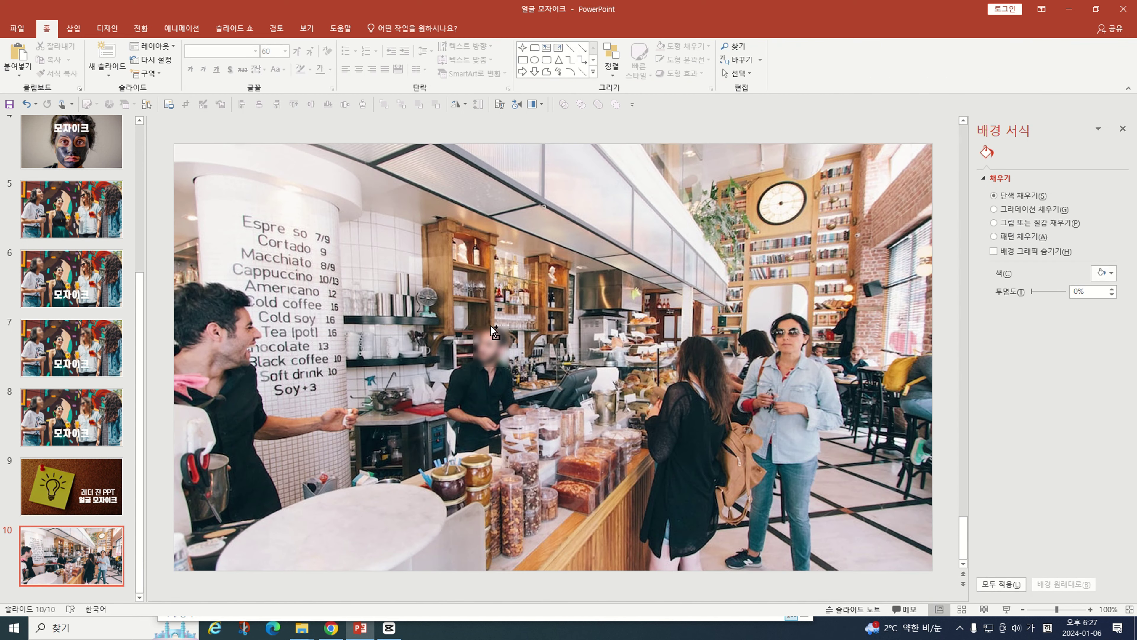
Trim the lower edge of the blurred face patch so that it is about 1.71 cm high
scroll(487, 333, "up", 10, "ctrl")
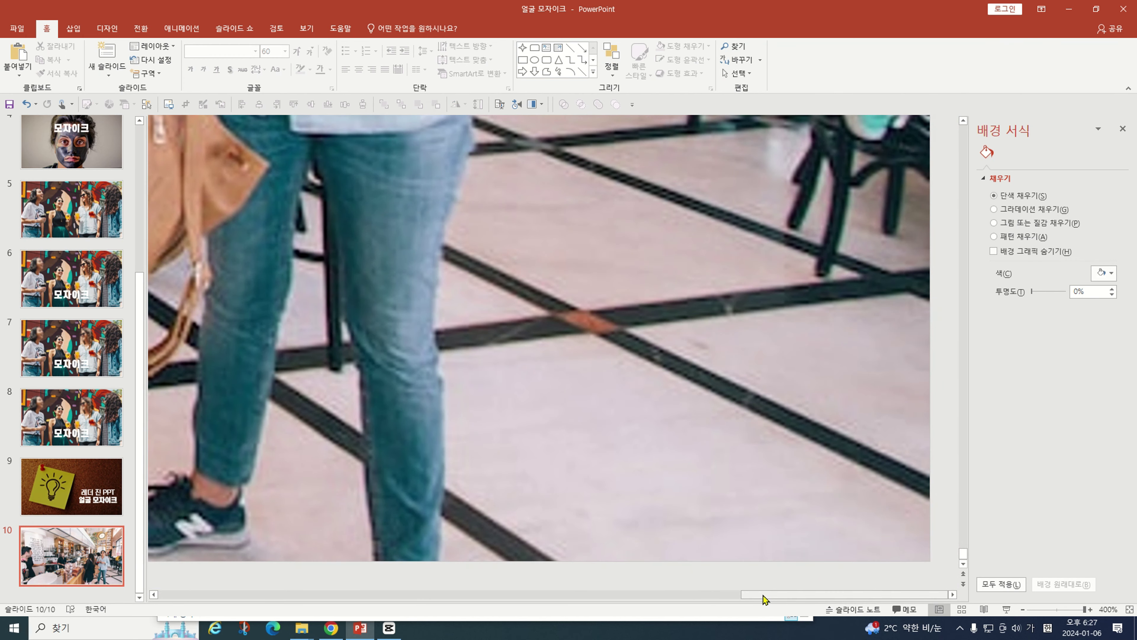
left_click_drag(756, 595, 423, 595)
scroll(466, 449, "down", 10, "ctrl")
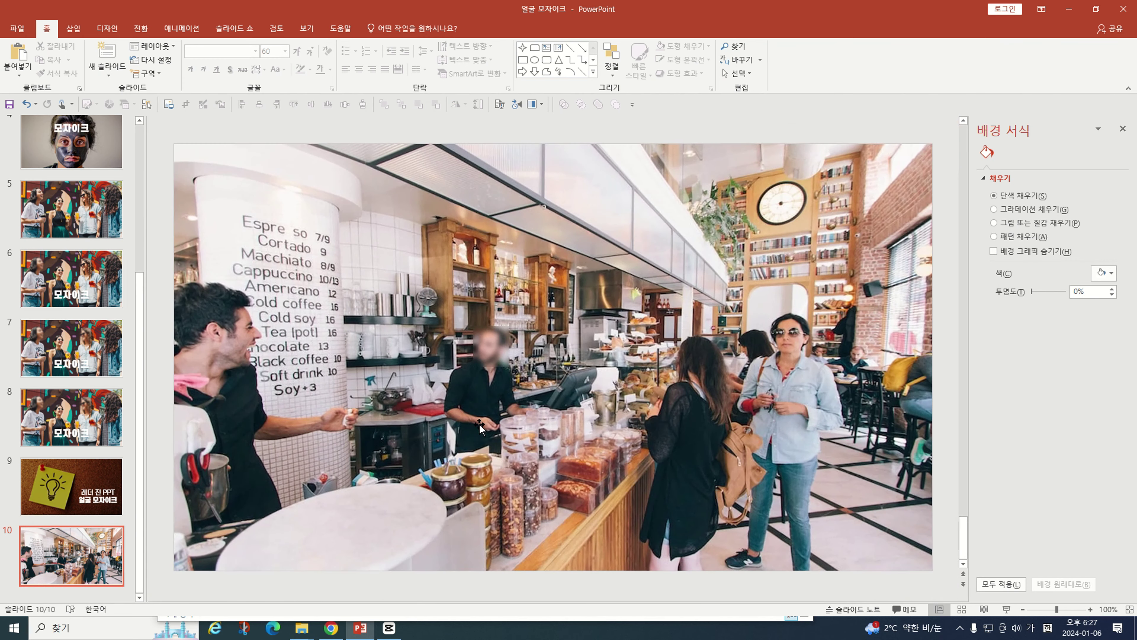
scroll(465, 298, "up", 5, "ctrl")
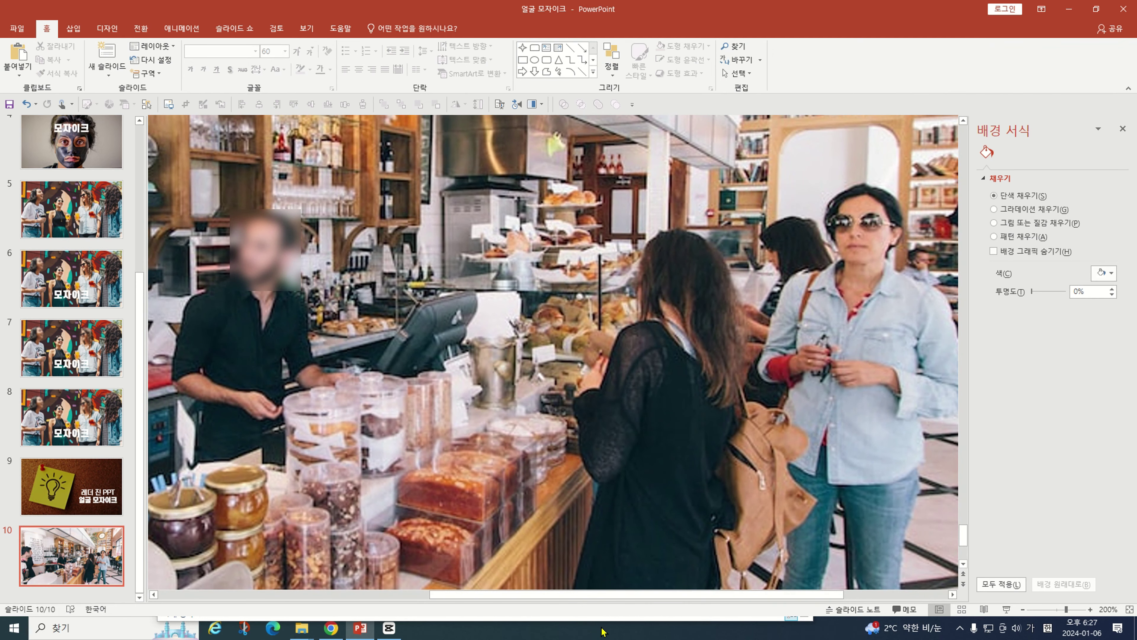
left_click_drag(548, 596, 440, 596)
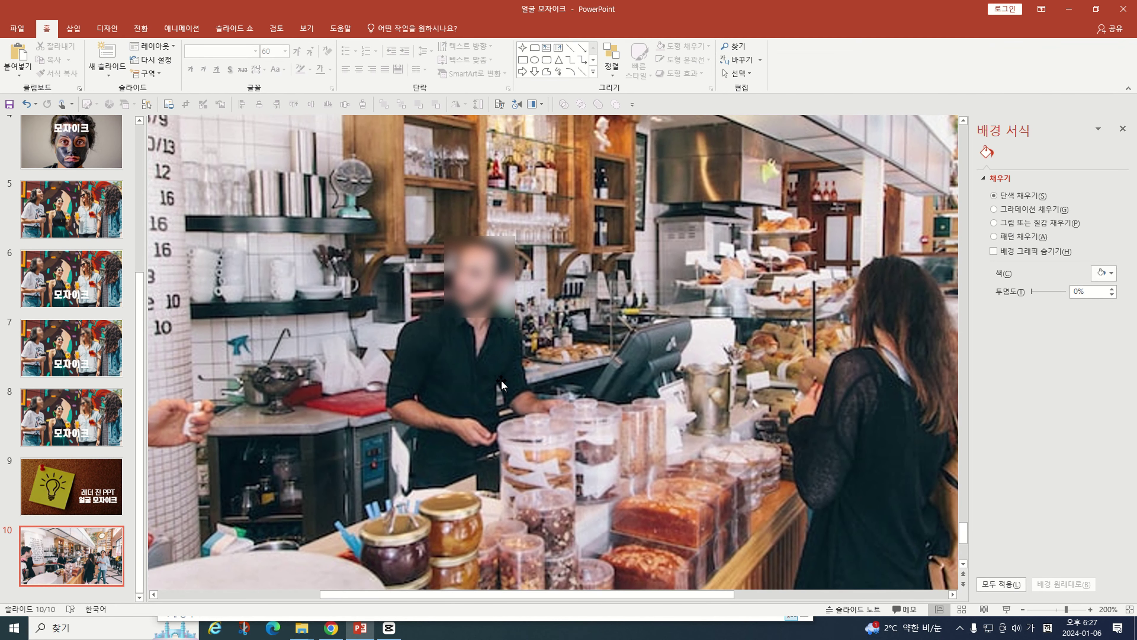
scroll(501, 379, "up", 3)
left_click(478, 317)
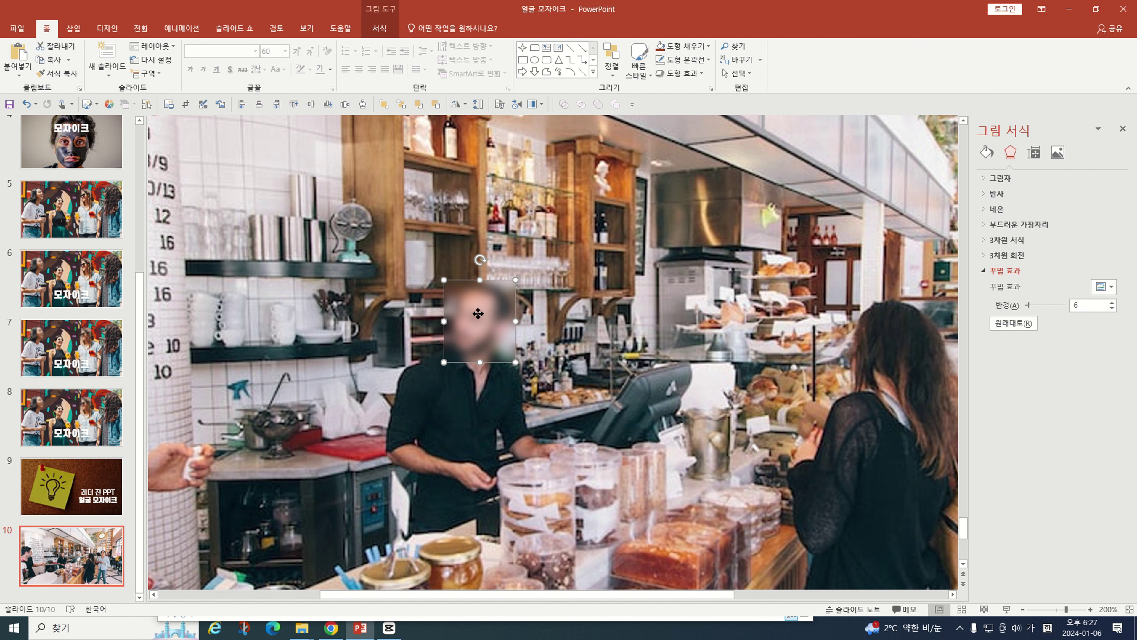
double_click(482, 319)
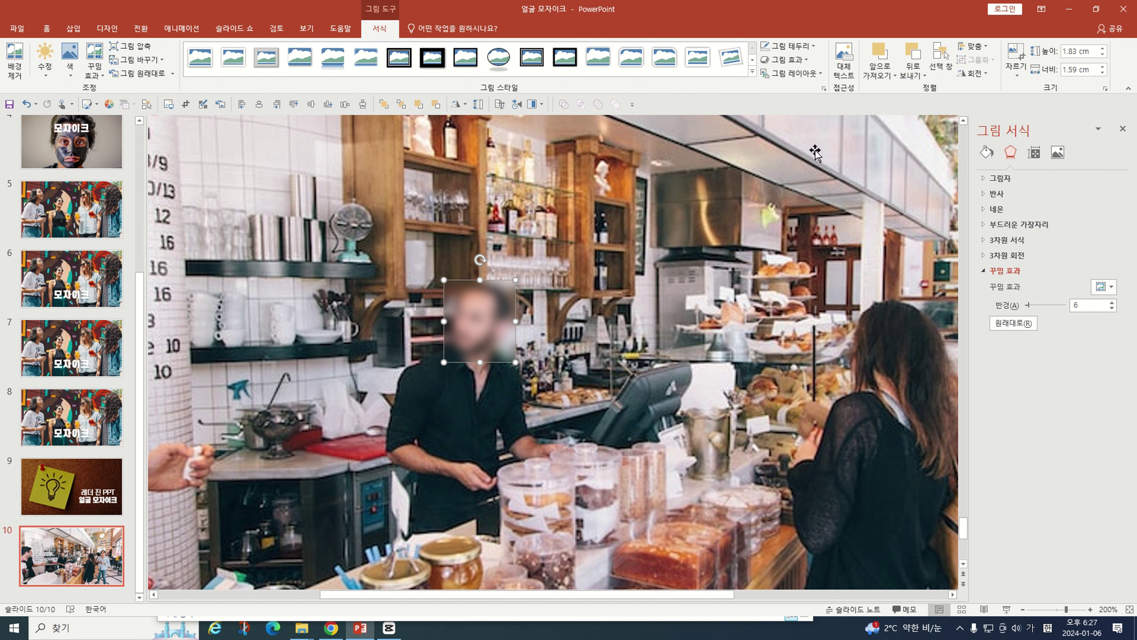
left_click(1015, 54)
left_click_drag(479, 361, 479, 355)
key("Escape")
left_click(470, 265)
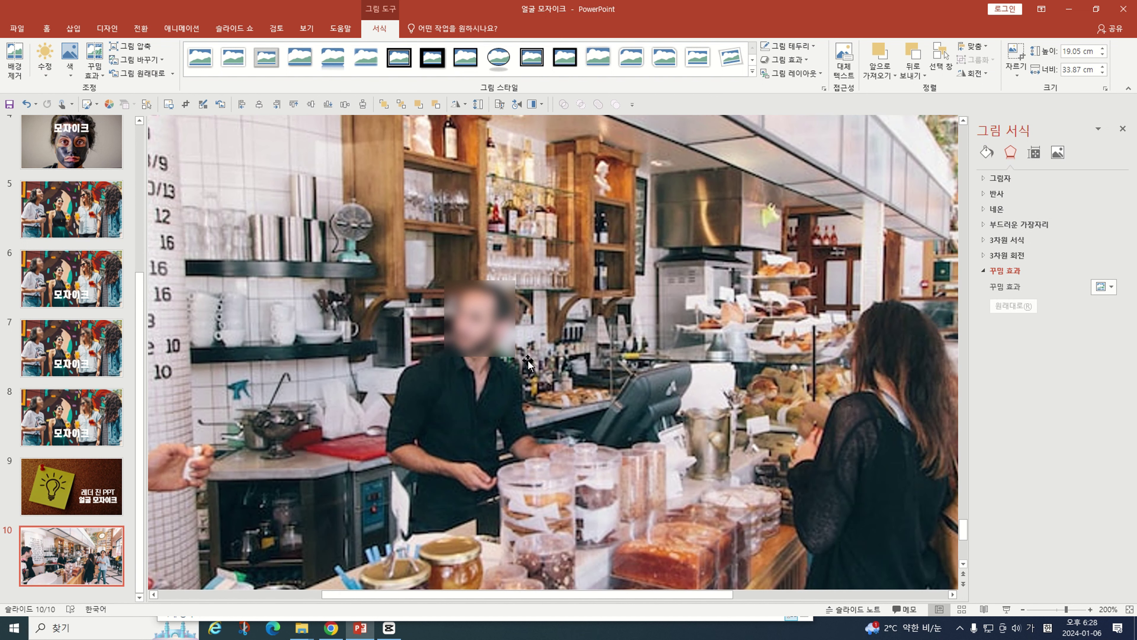
Crop the blurred face patch to an oval shape
left_click(485, 305)
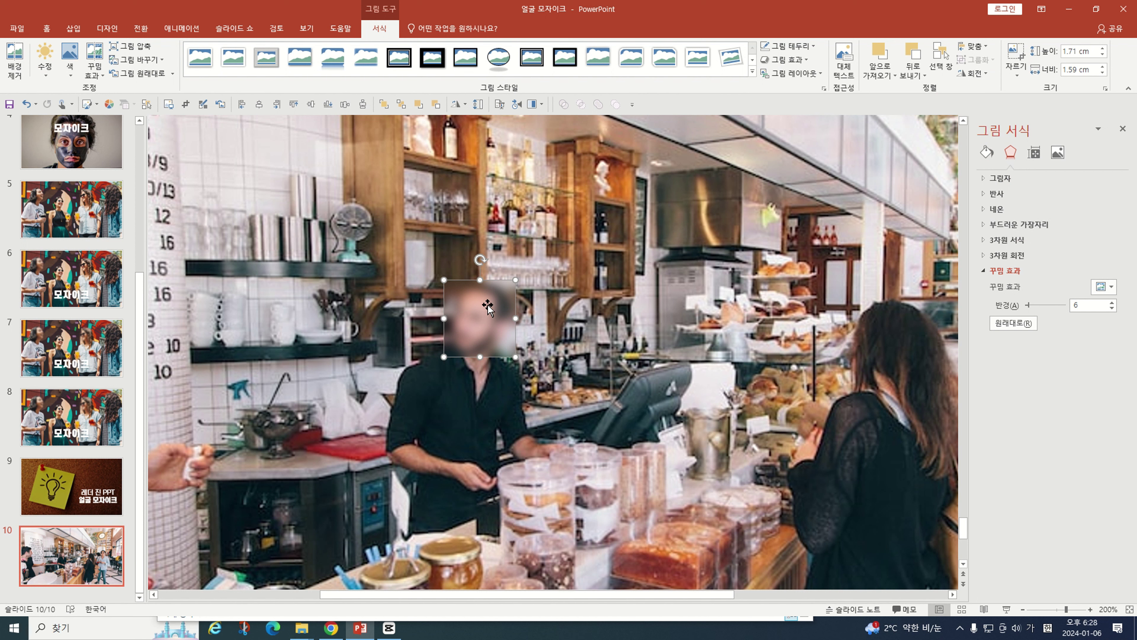
left_click(1018, 77)
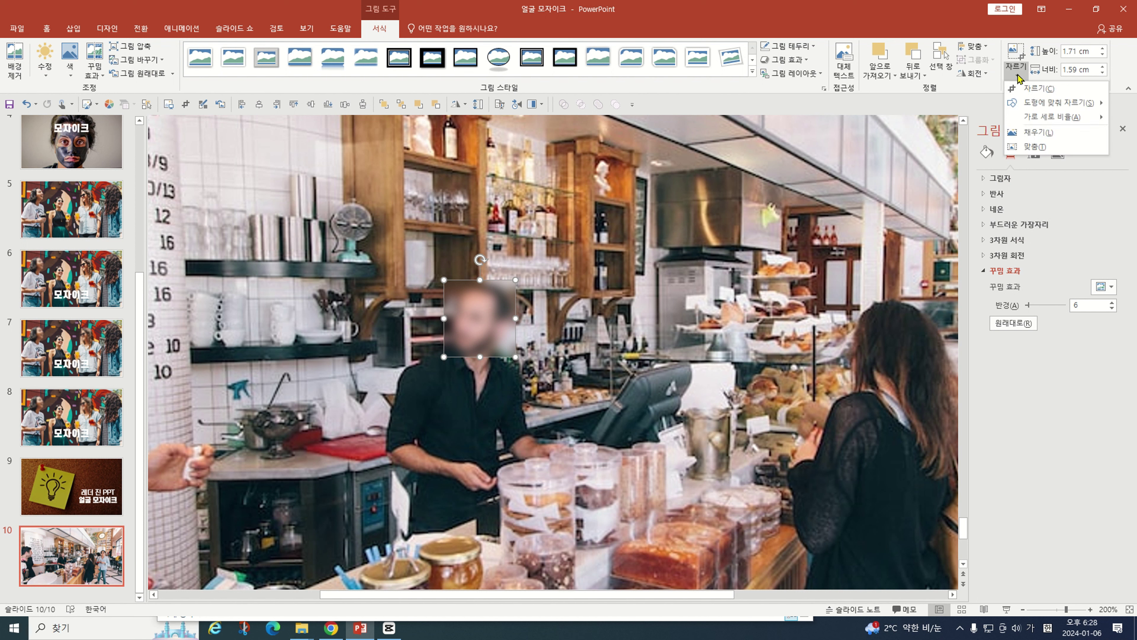
mouse_move(1028, 104)
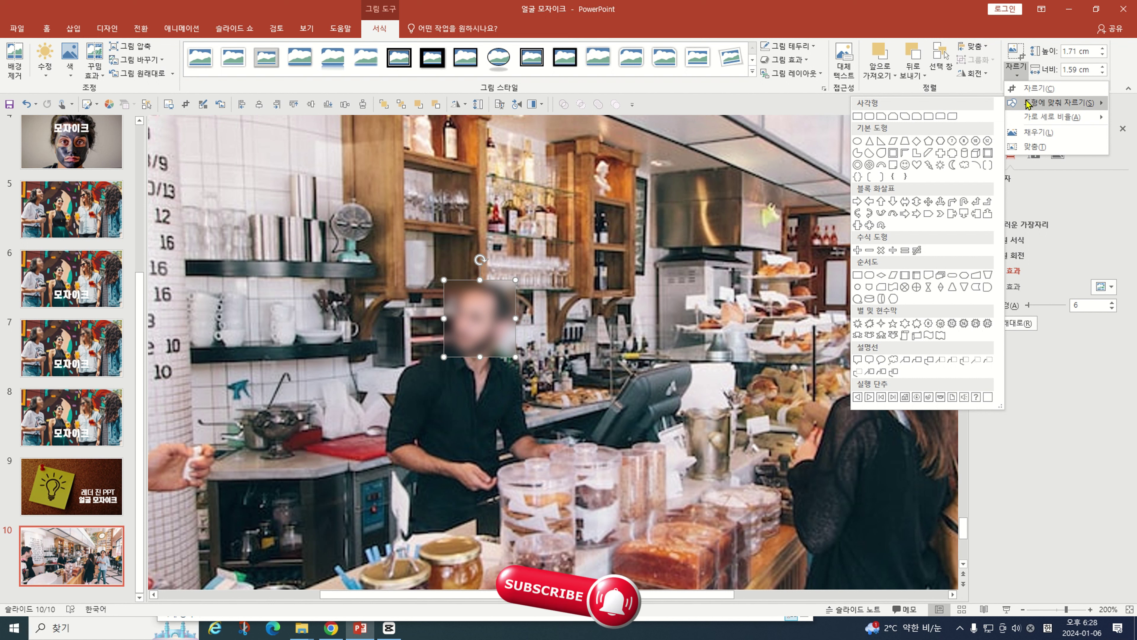
left_click(857, 141)
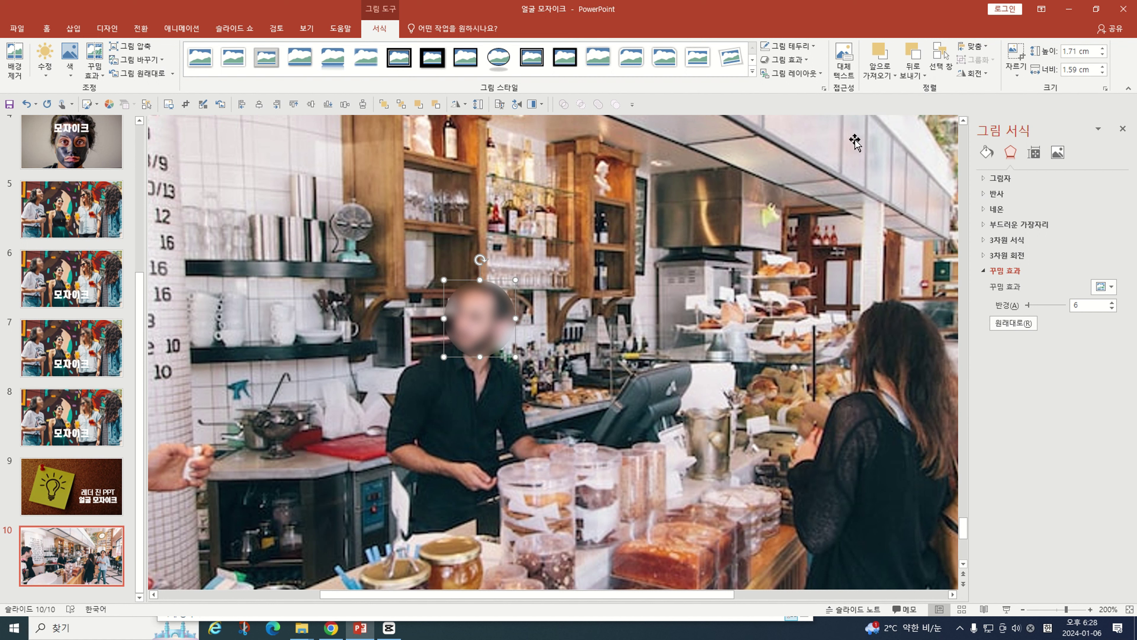
left_click(591, 356)
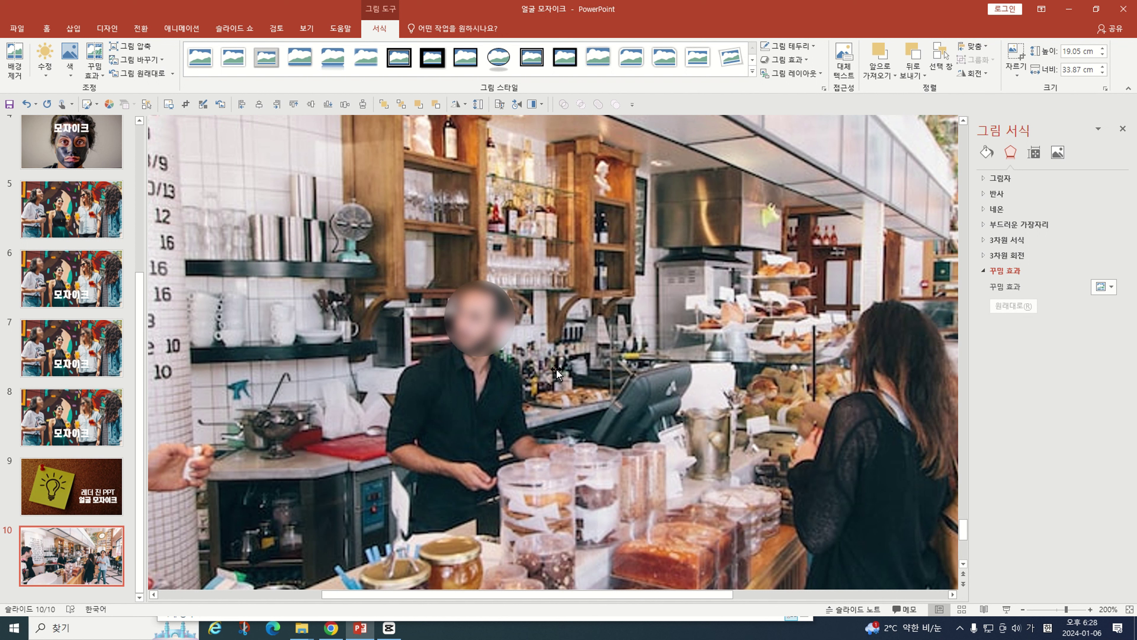
Crop the oval blur patch tighter around the man's face, to about 1.51 cm high and 1.43 cm wide
left_click(478, 322)
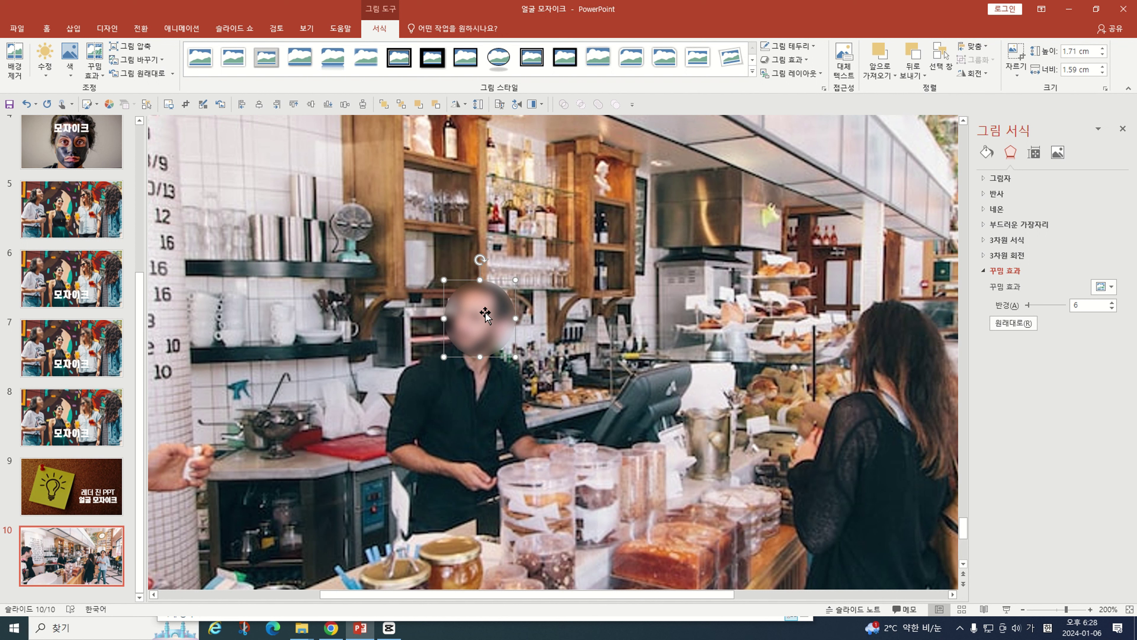
left_click(1015, 56)
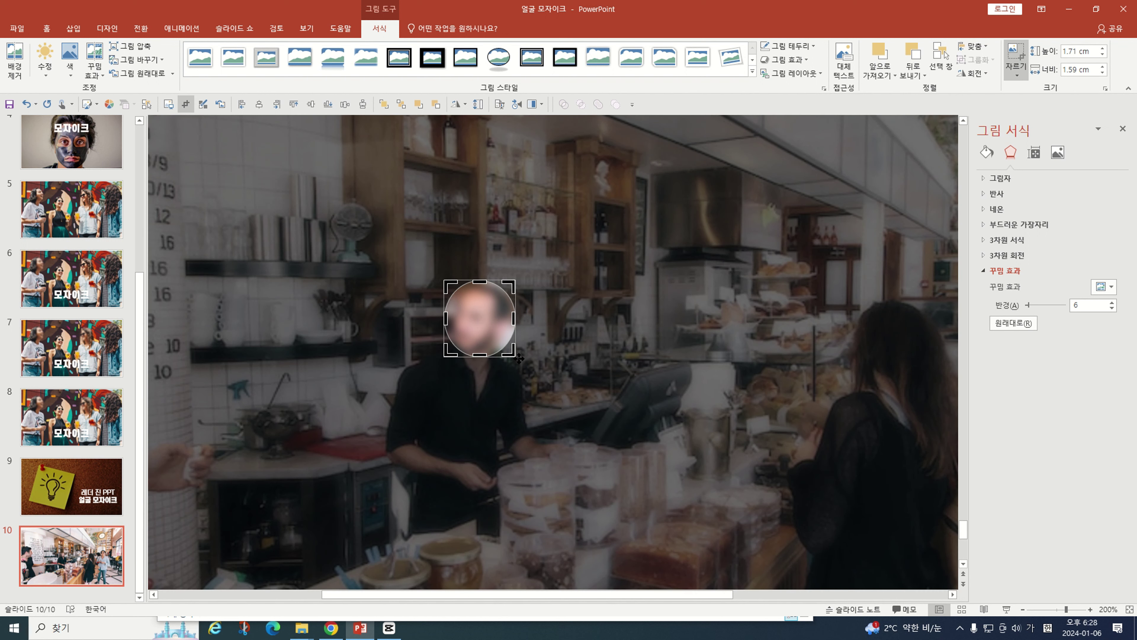
left_click_drag(511, 353, 508, 347)
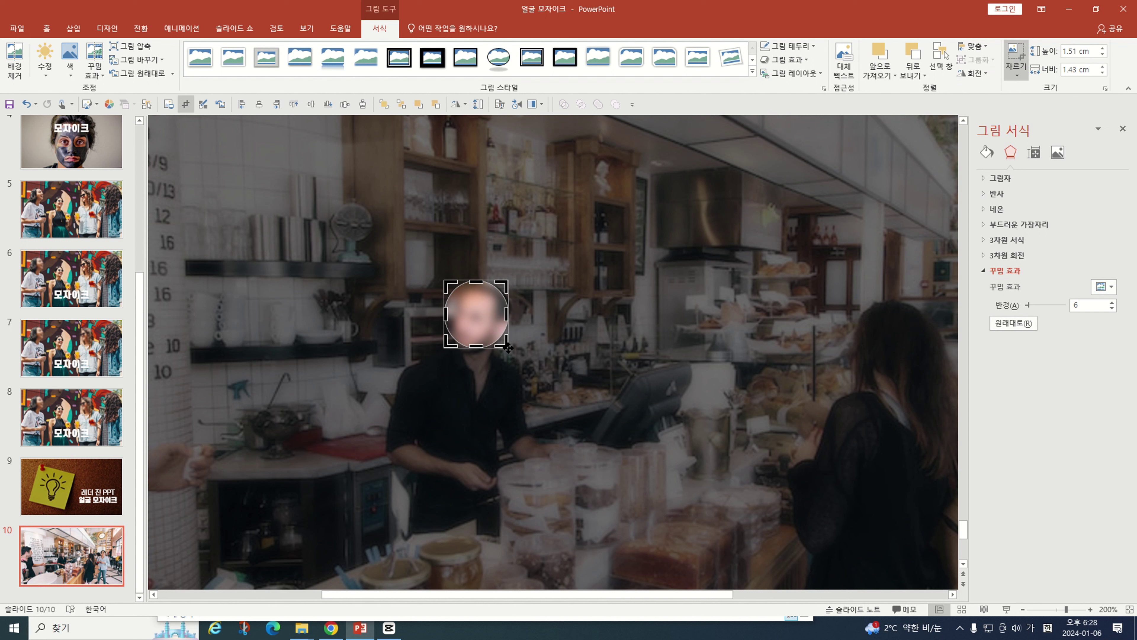
left_click(534, 379)
left_click(611, 387)
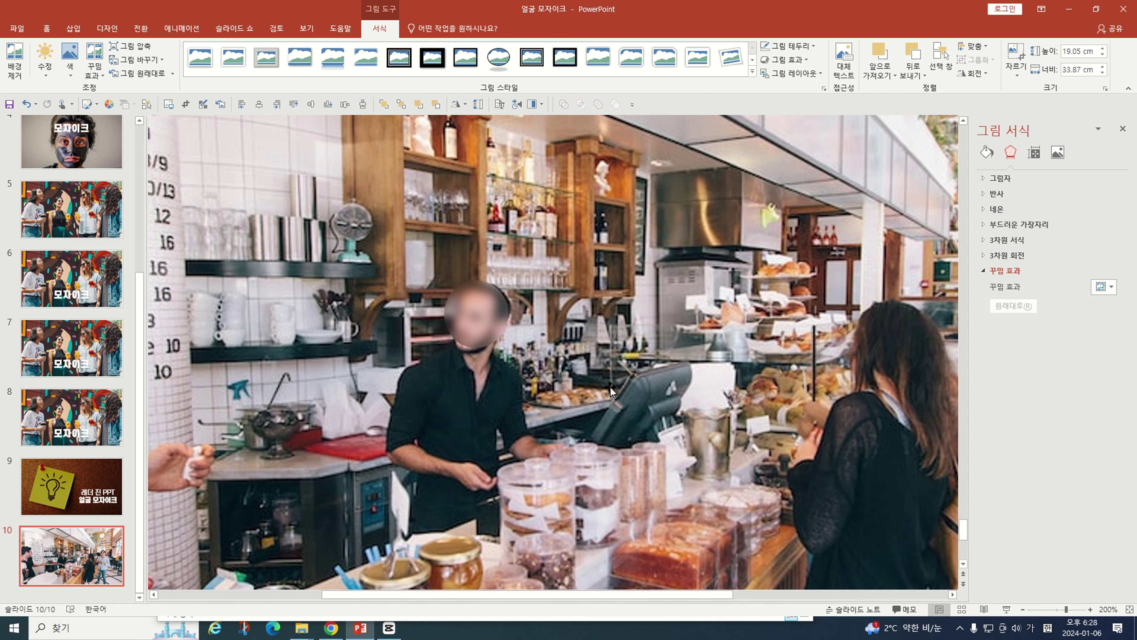
Place a copy of the counter man's oval blur patch over the face of the woman in the blue shirt
scroll(612, 386, "down", 5)
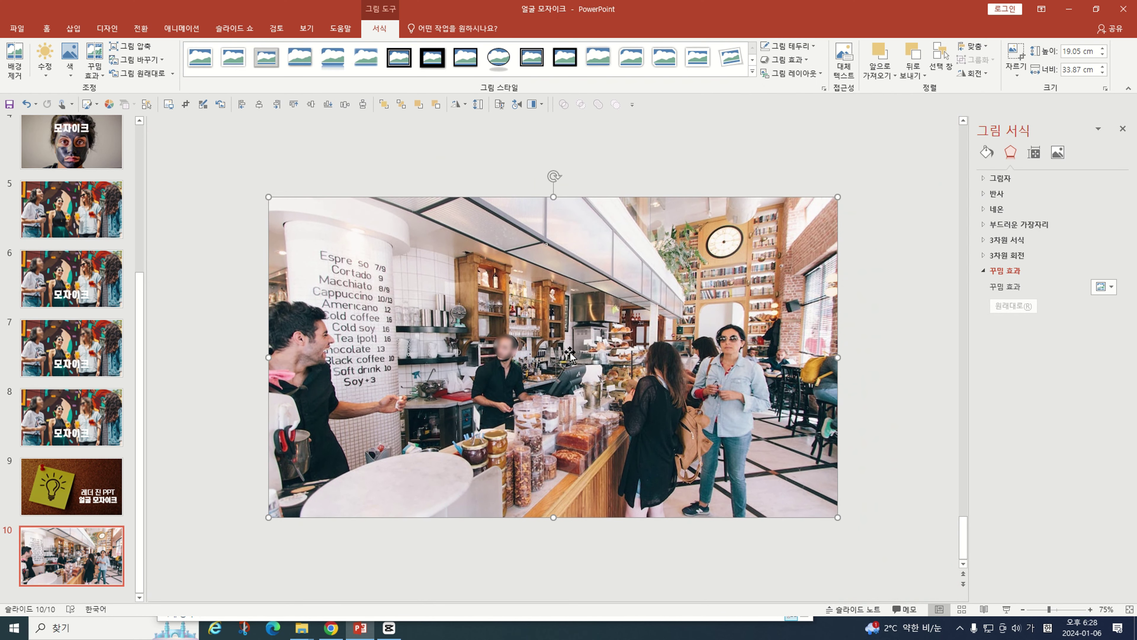
scroll(570, 354, "up", 2)
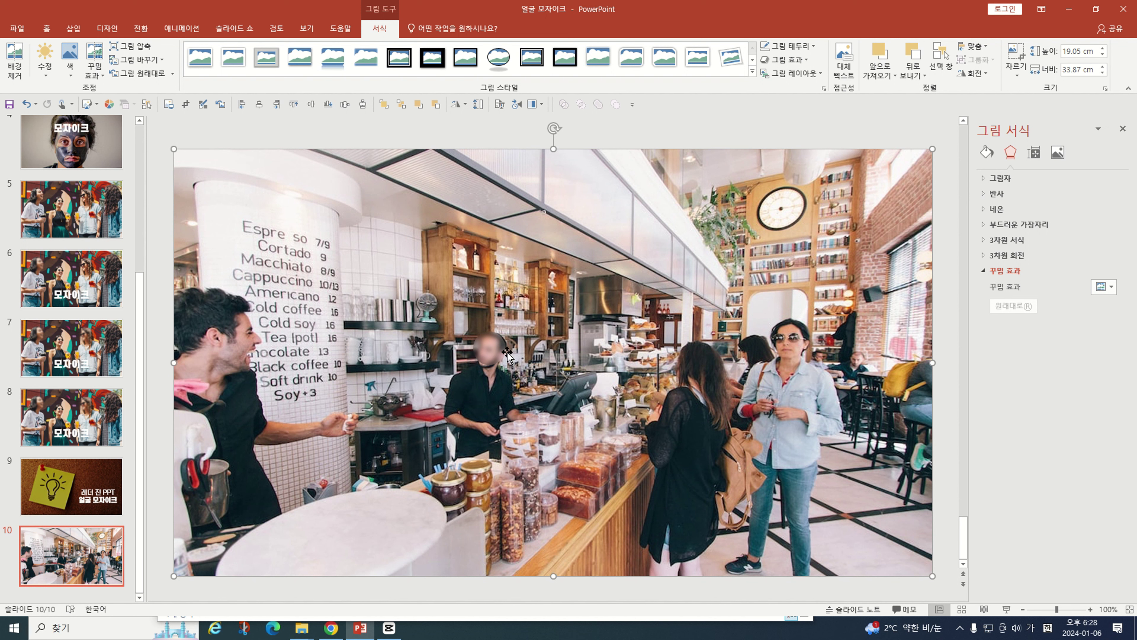
left_click(487, 352)
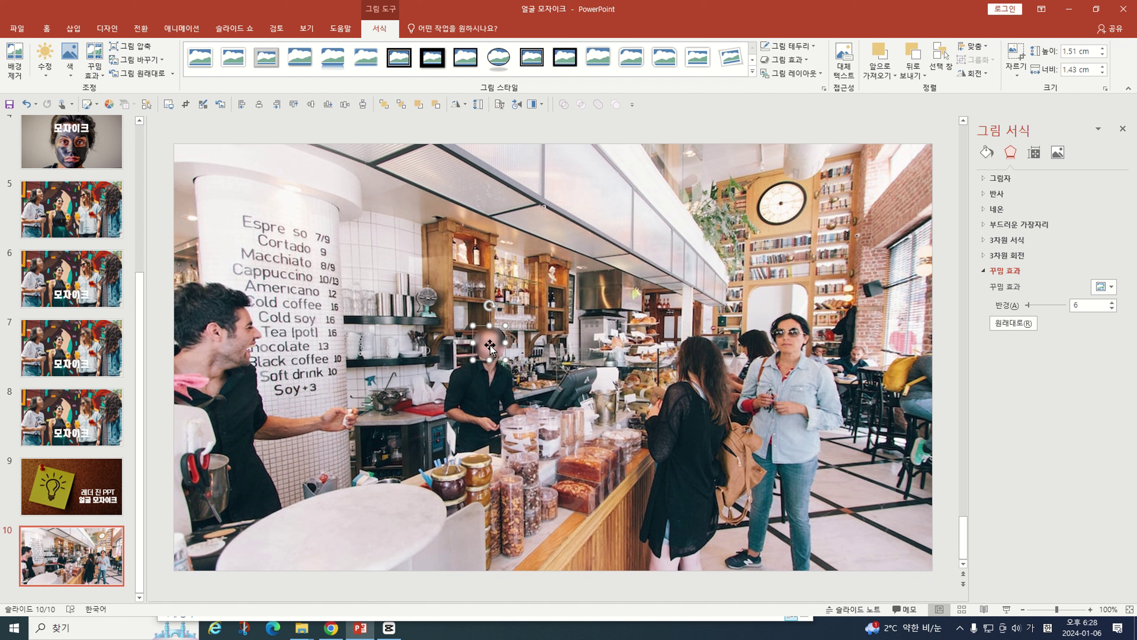
left_click_drag(493, 350, 726, 365)
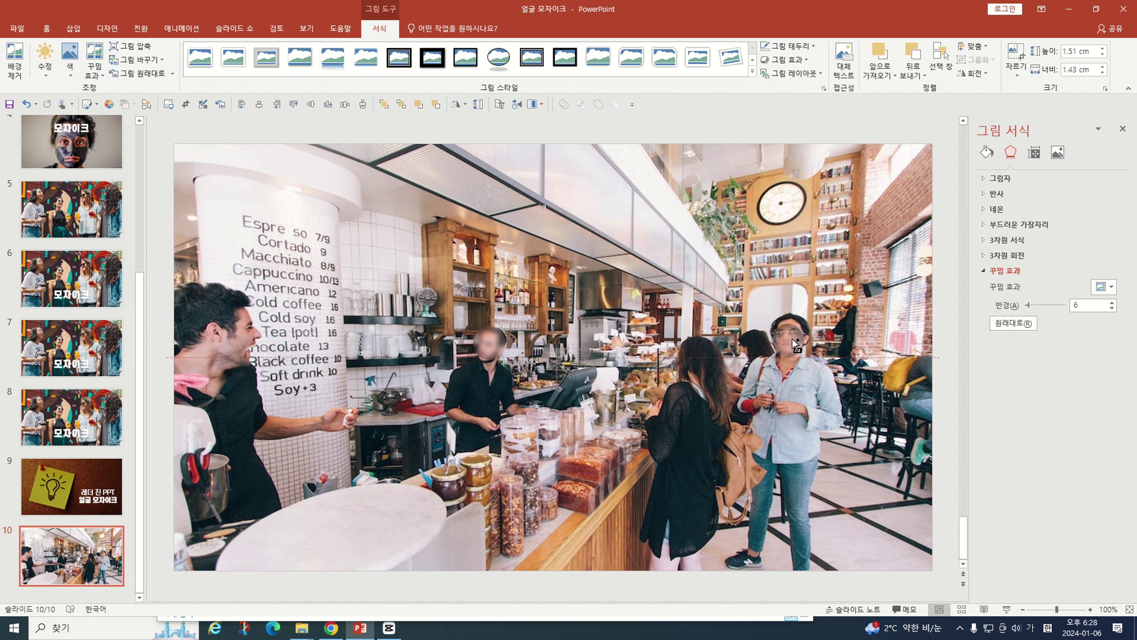
left_click_drag(792, 338, 792, 338)
left_click(826, 372)
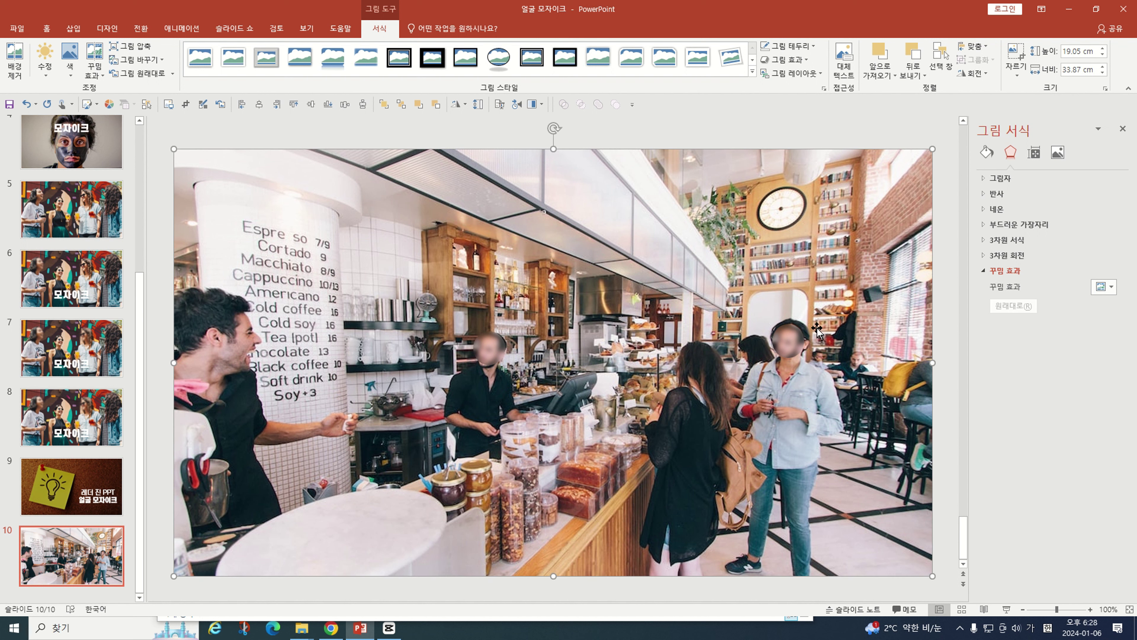
Close the picture formatting pane and reposition the blurred picture inside the woman's oval crop to align with the photo underneath
left_click(785, 342)
left_click(1122, 129)
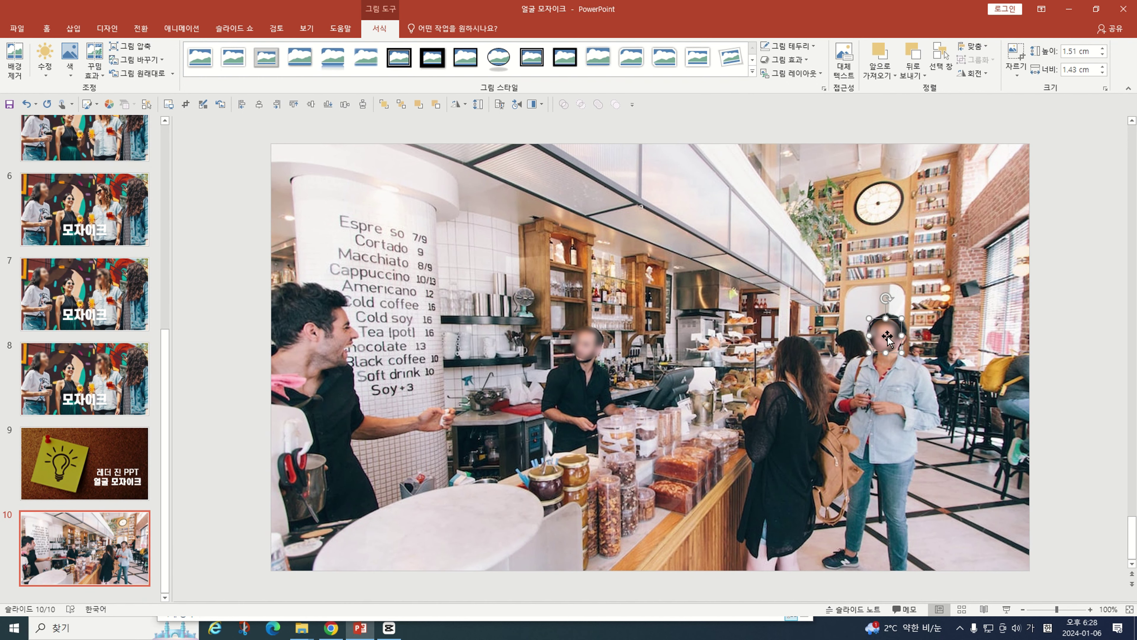
left_click(1015, 53)
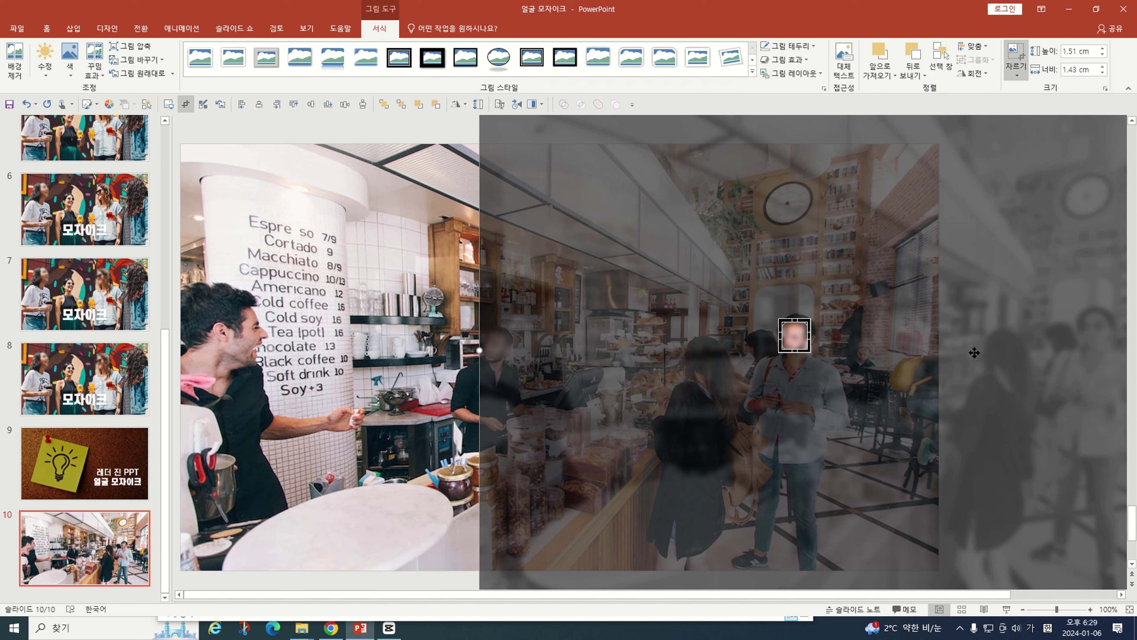
scroll(892, 376, "down", 2)
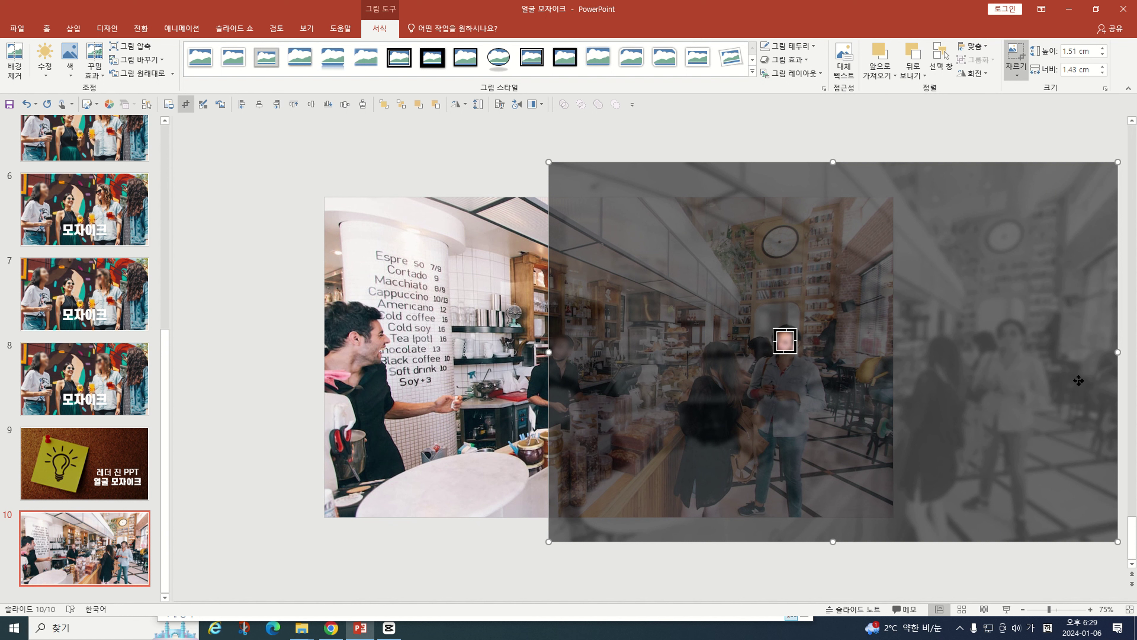
left_click_drag(1080, 373, 902, 420)
left_click(1009, 335)
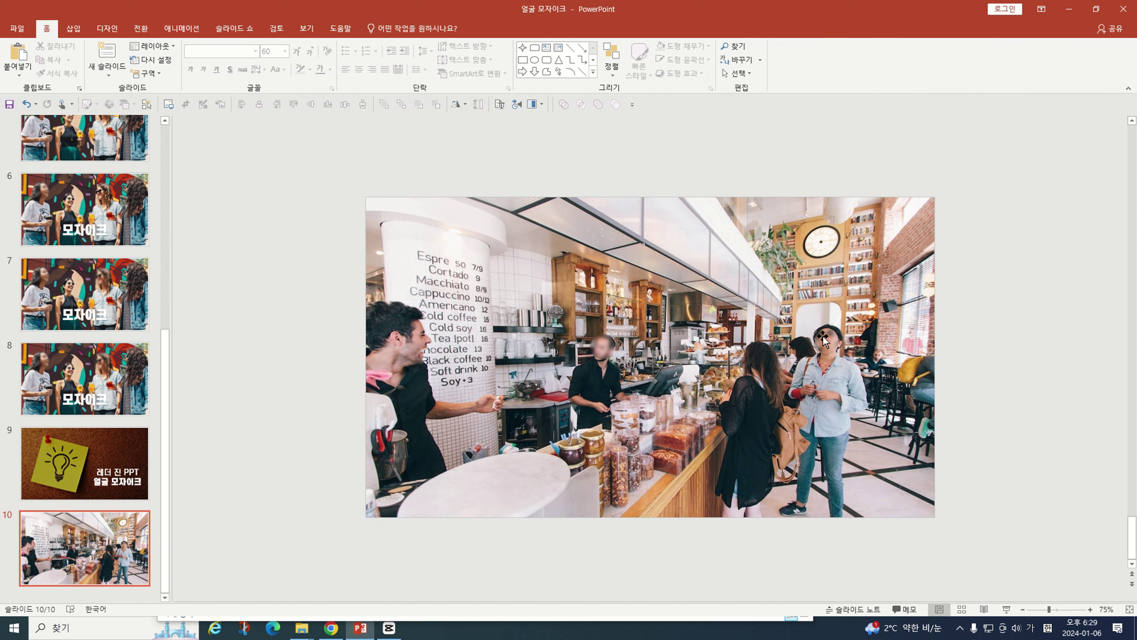
Place a copy of the counter man's oval blur patch over the face of the man in the left foreground
scroll(867, 325, "up", 1)
scroll(867, 325, "up", 5)
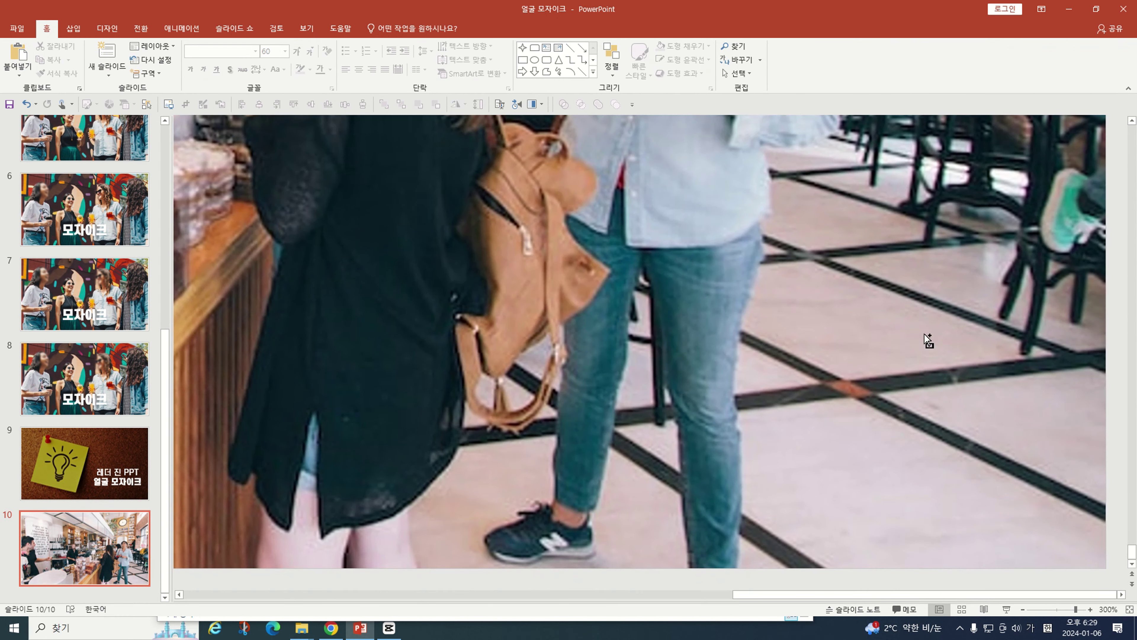
scroll(779, 317, "up", 3)
scroll(778, 318, "up", 5)
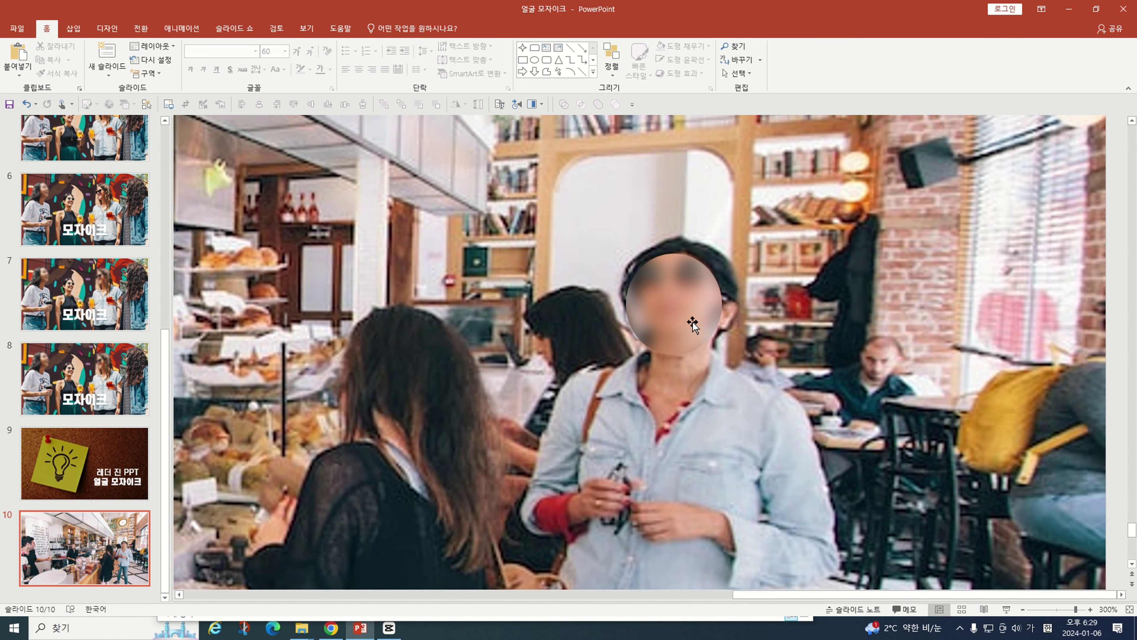
scroll(786, 397, "down", 6)
scroll(786, 397, "down", 2)
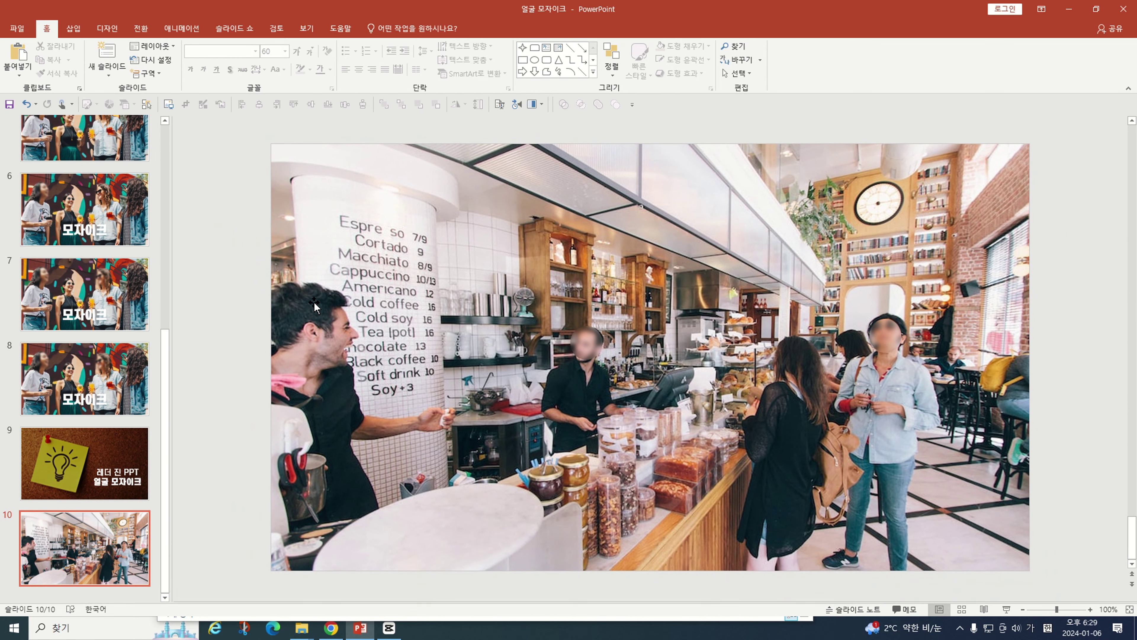
left_click(584, 352)
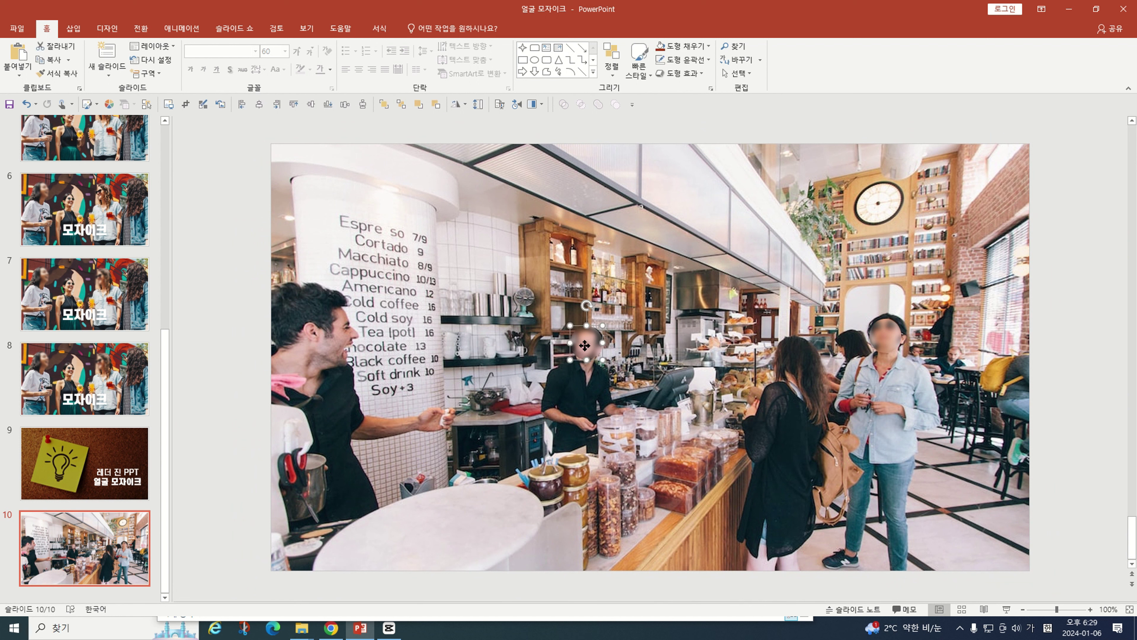
left_click_drag(590, 354, 346, 345)
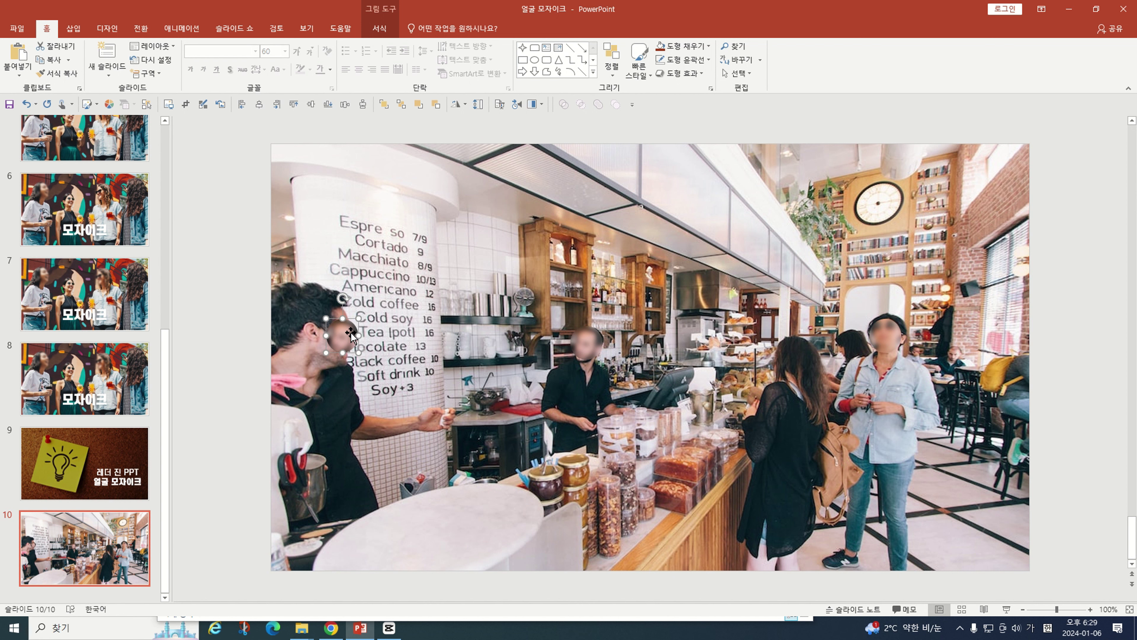
Reposition the blurred picture inside the left foreground man's oval crop so that it aligns with the photo underneath
double_click(341, 339)
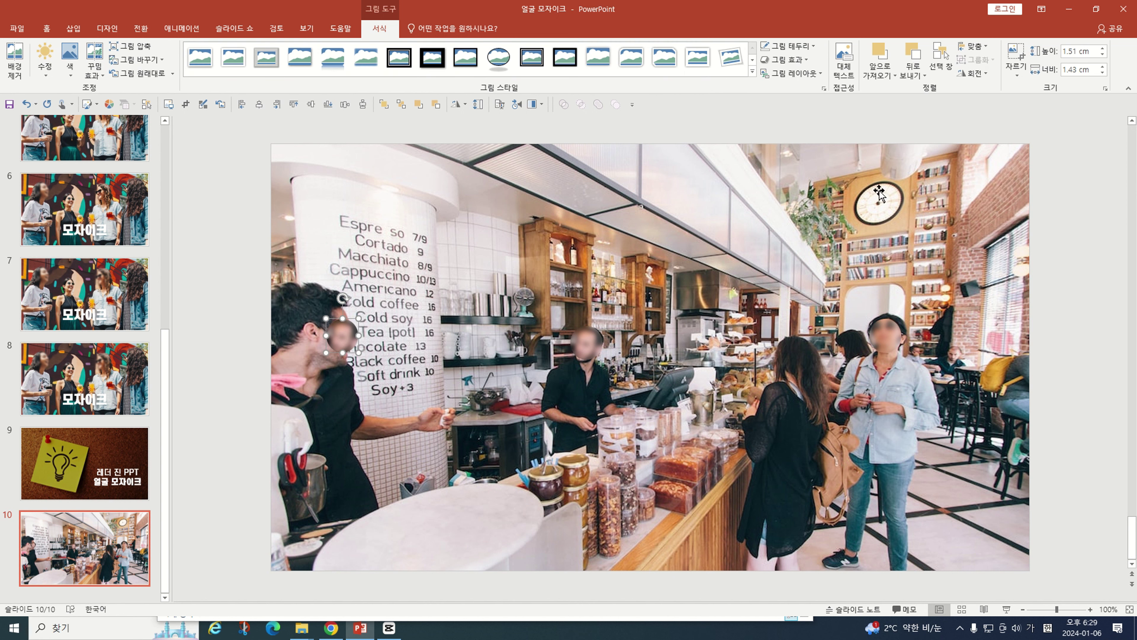
left_click(1019, 57)
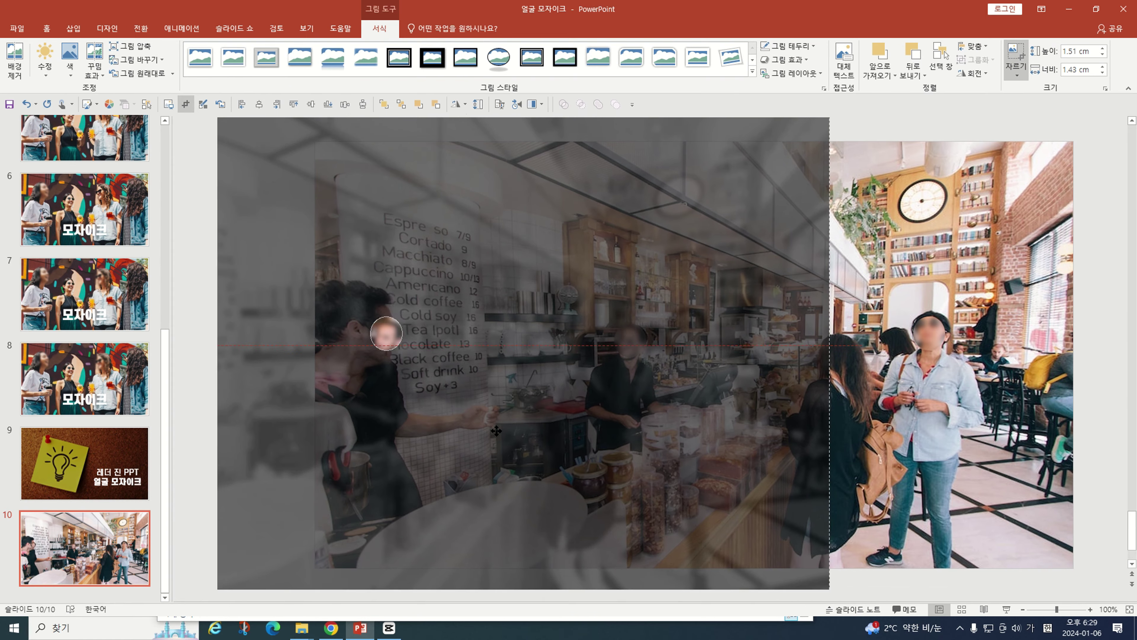
left_click_drag(496, 430, 627, 427)
key("Escape")
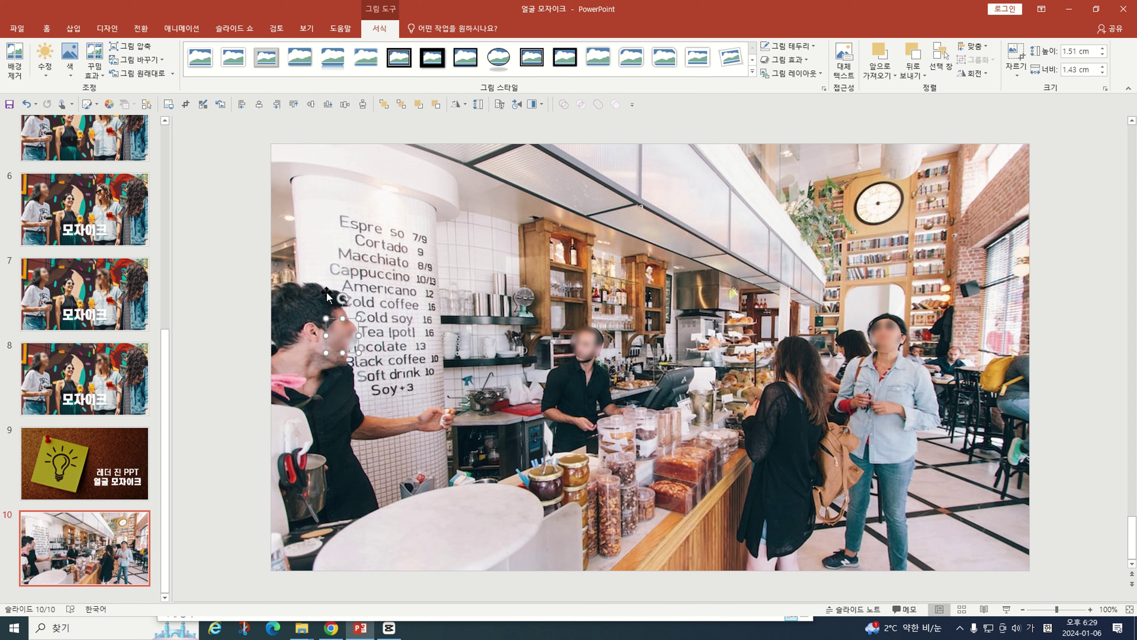
Enlarge the oval crop over the left foreground man's face to about 2.88 cm high and 2.73 cm wide
left_click(1015, 53)
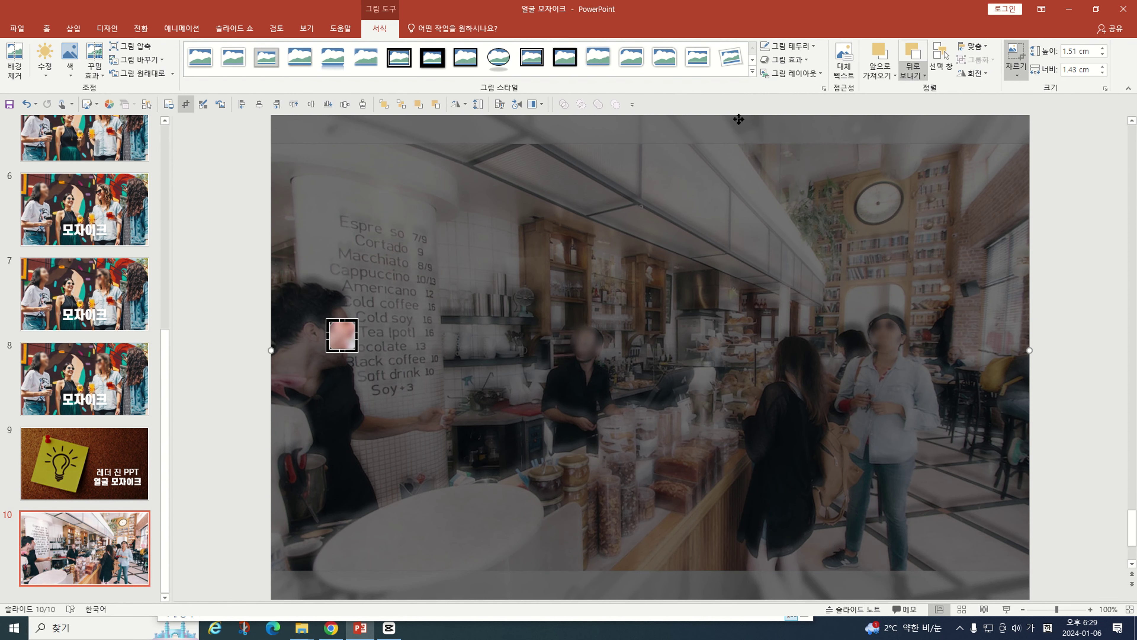
key("Escape")
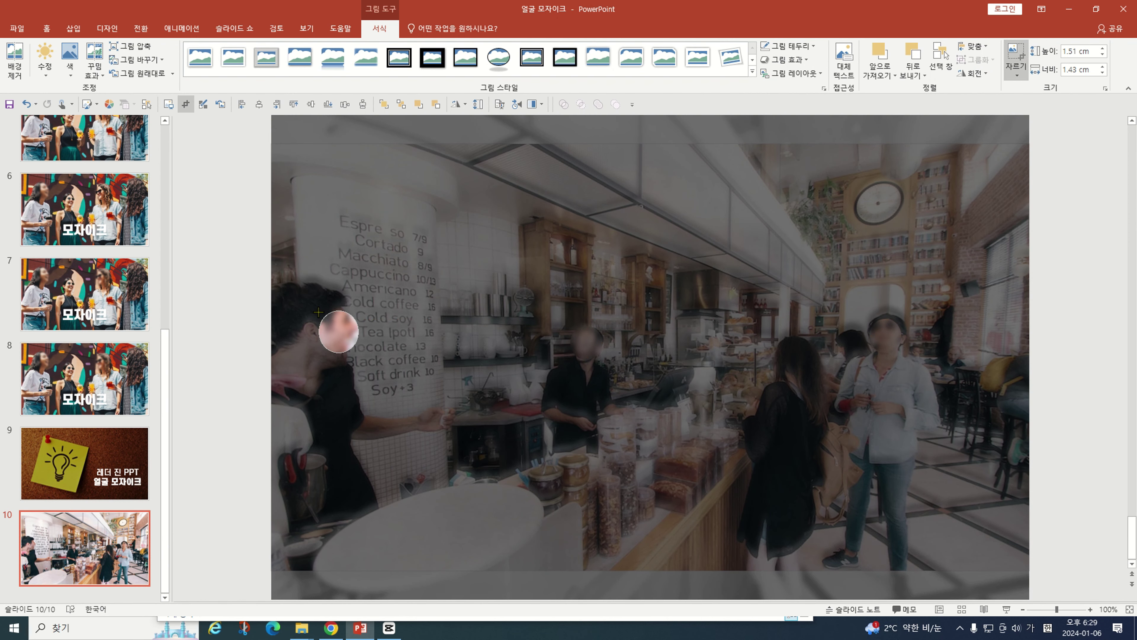
left_click(318, 312)
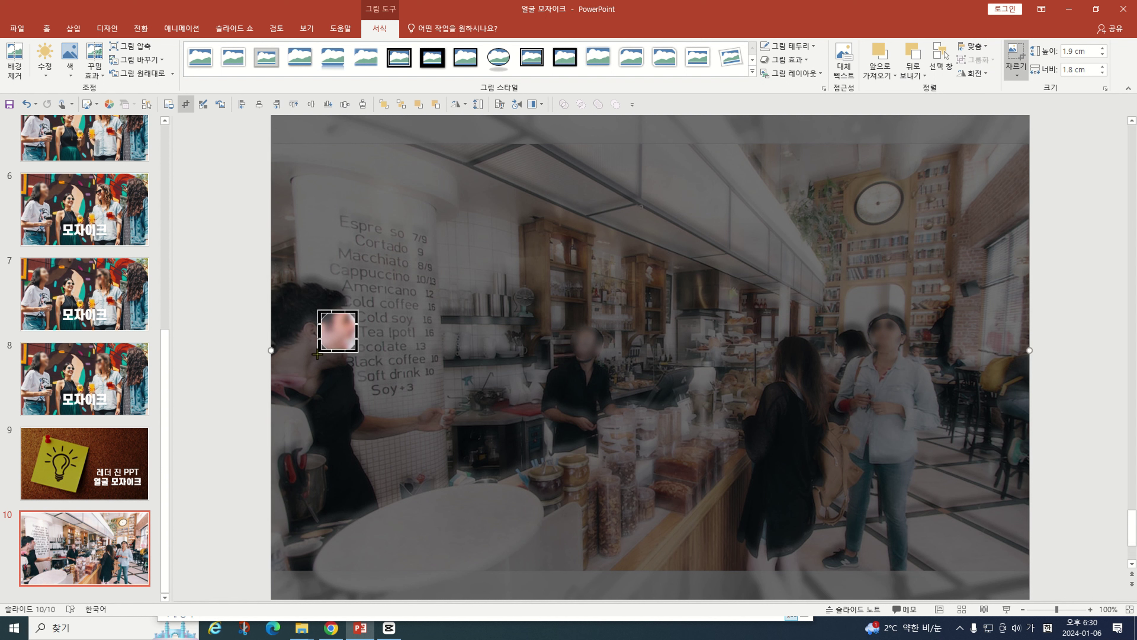
left_click_drag(317, 354, 303, 370)
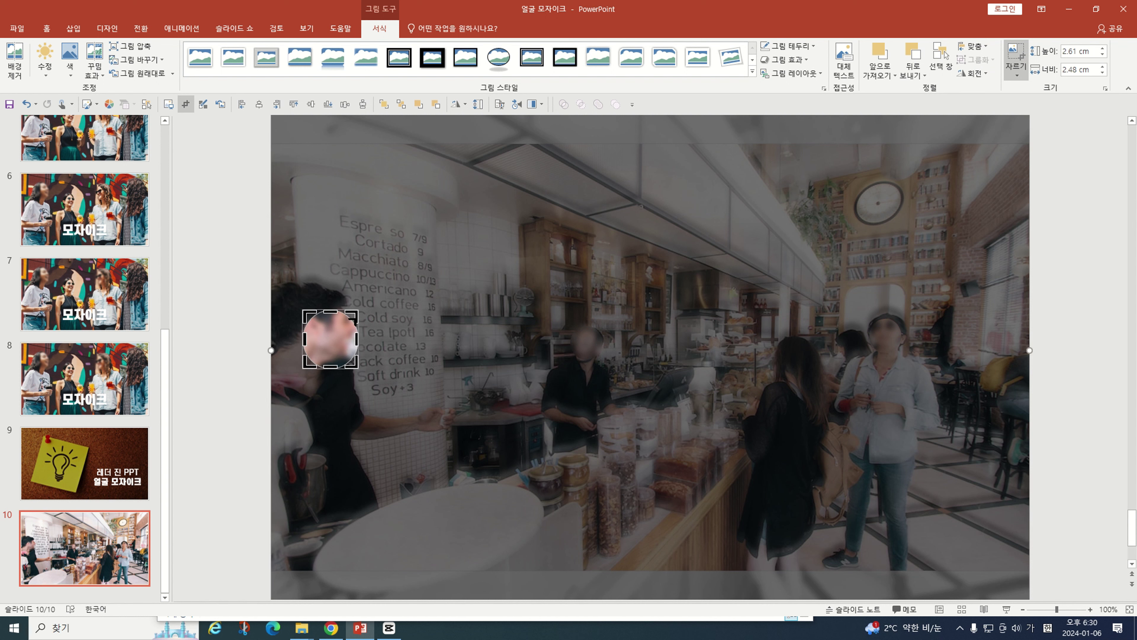
left_click_drag(357, 310, 363, 305)
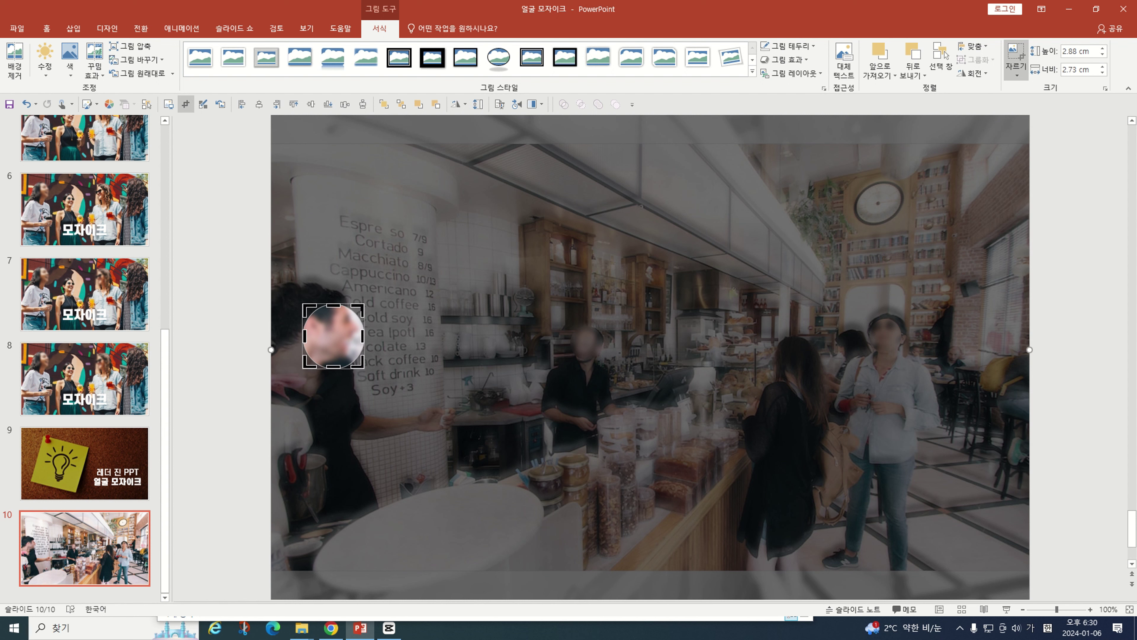
key("Escape")
key("Escape")
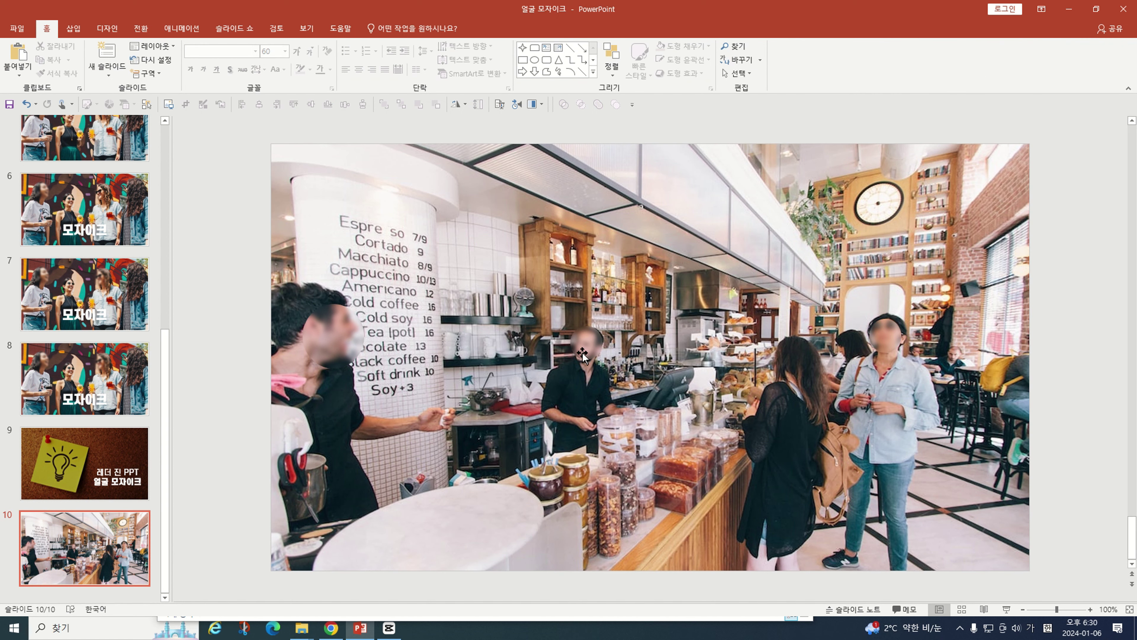
Place a copy of the woman's oval blur patch over the seated customer in the background behind her
left_click(945, 358)
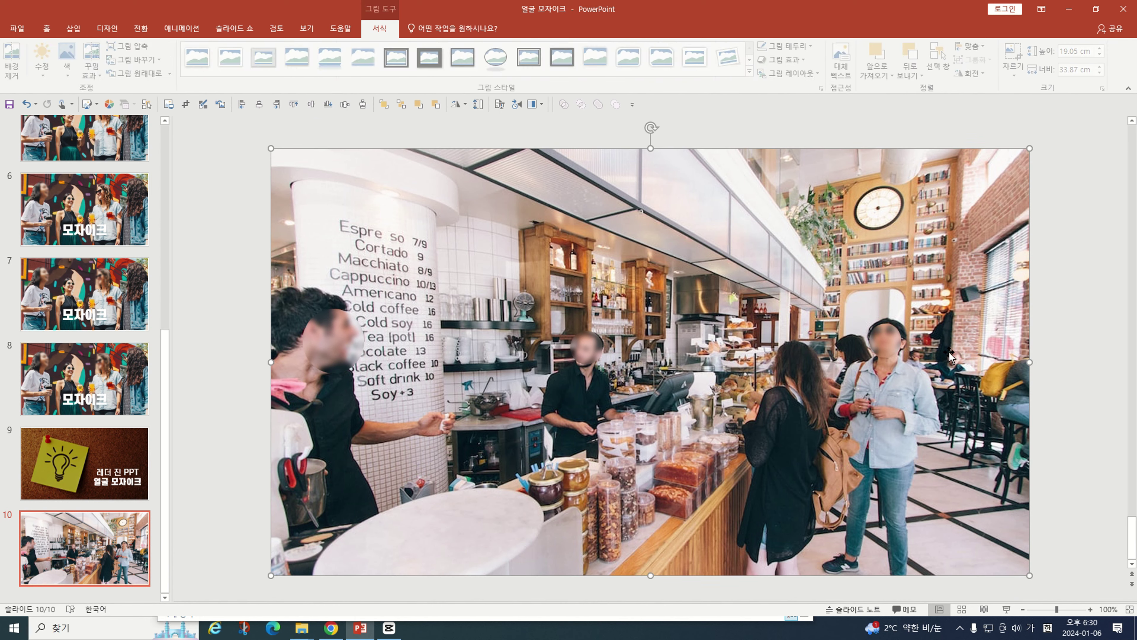
left_click(1073, 339)
scroll(1057, 371, "up", 3, "ctrl")
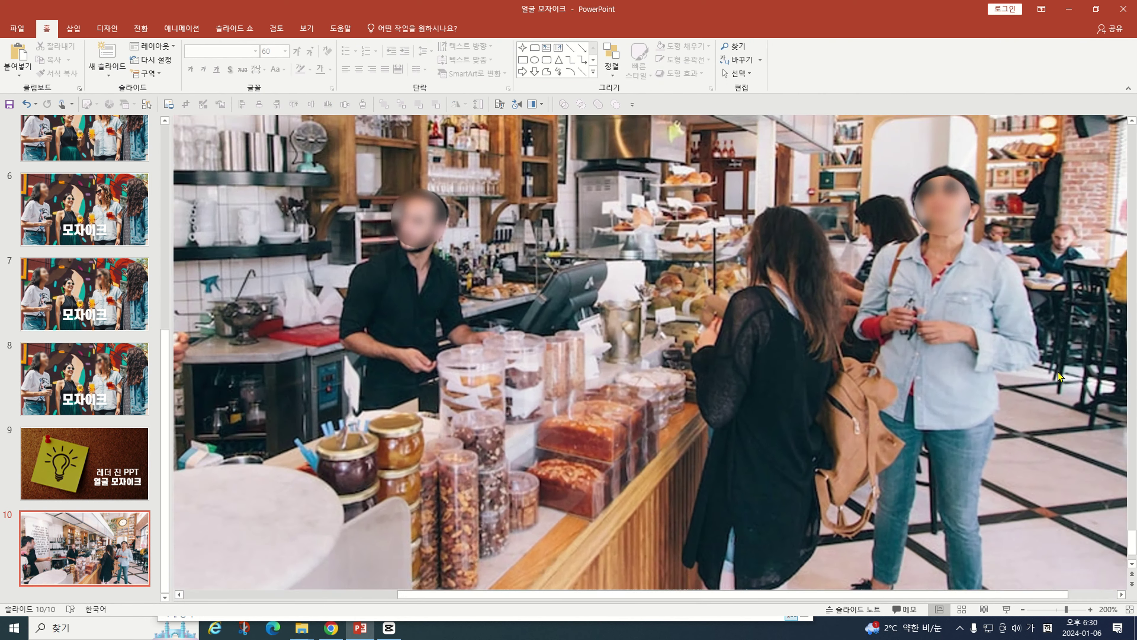
scroll(1058, 371, "down", 2, "ctrl")
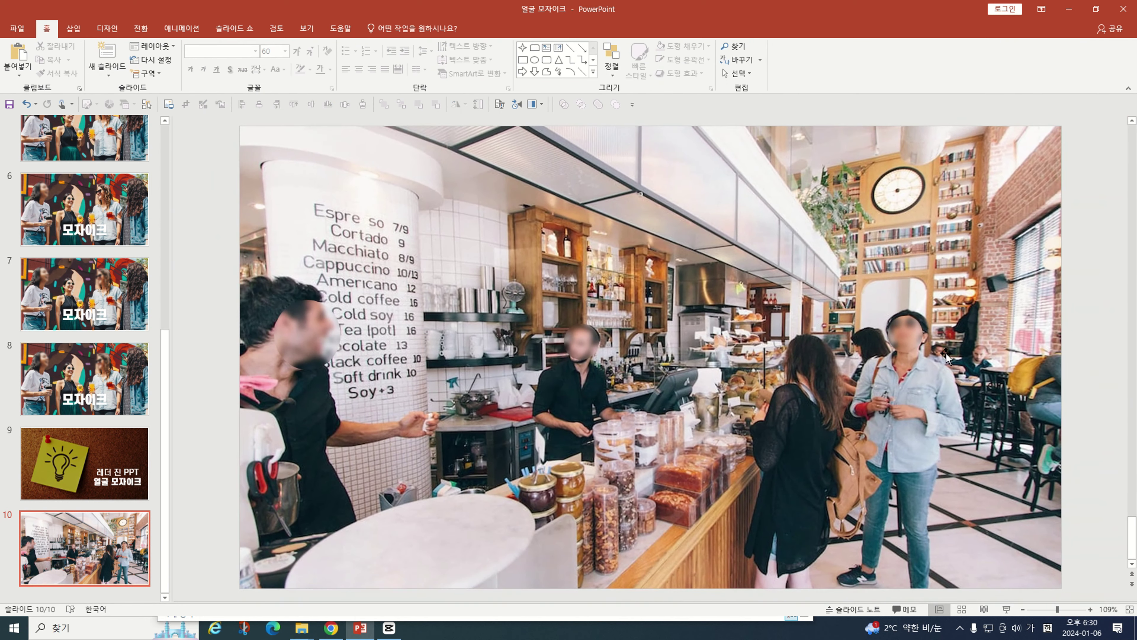
left_click(902, 337)
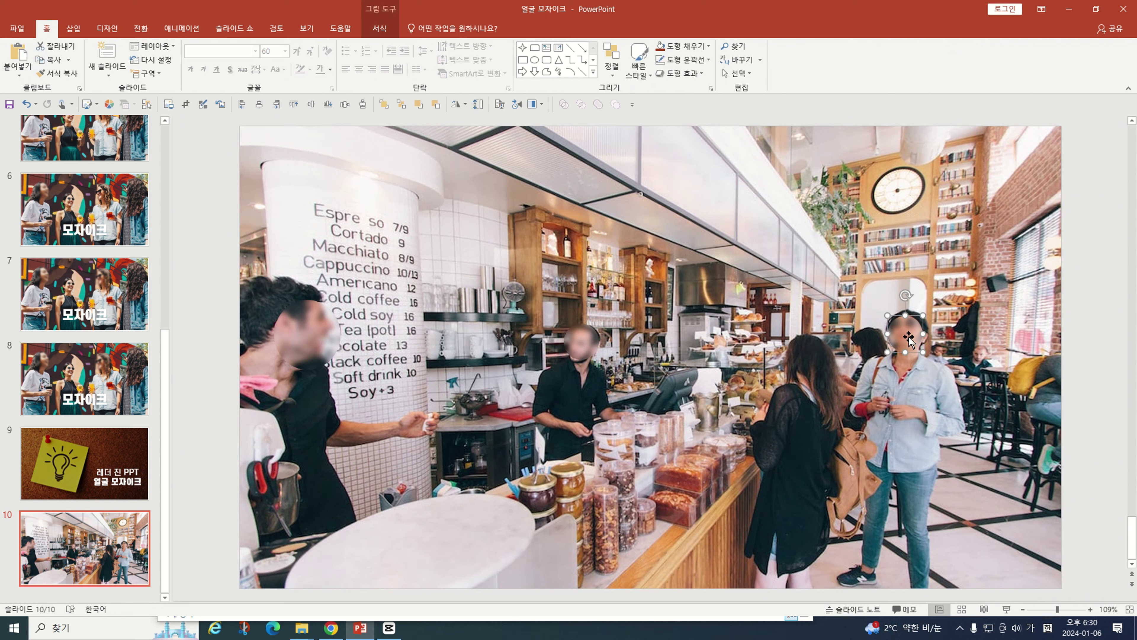
left_click_drag(909, 337, 989, 365)
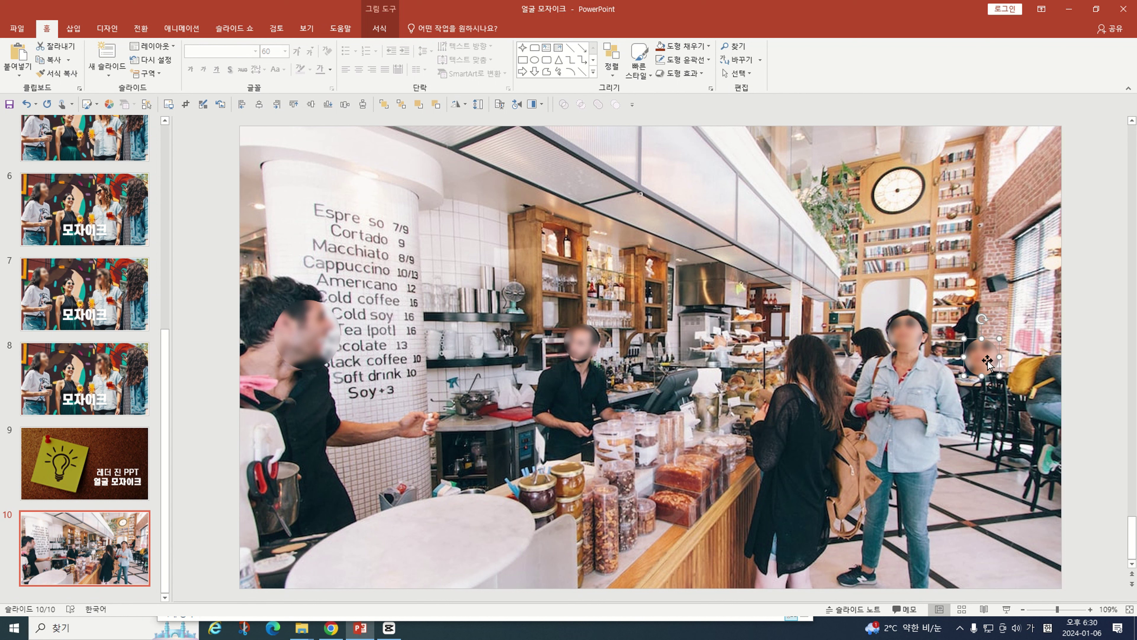
left_click(1077, 334)
Reposition the blurred picture inside the seated customer's oval crop so that it aligns with the photo underneath
left_click(988, 357)
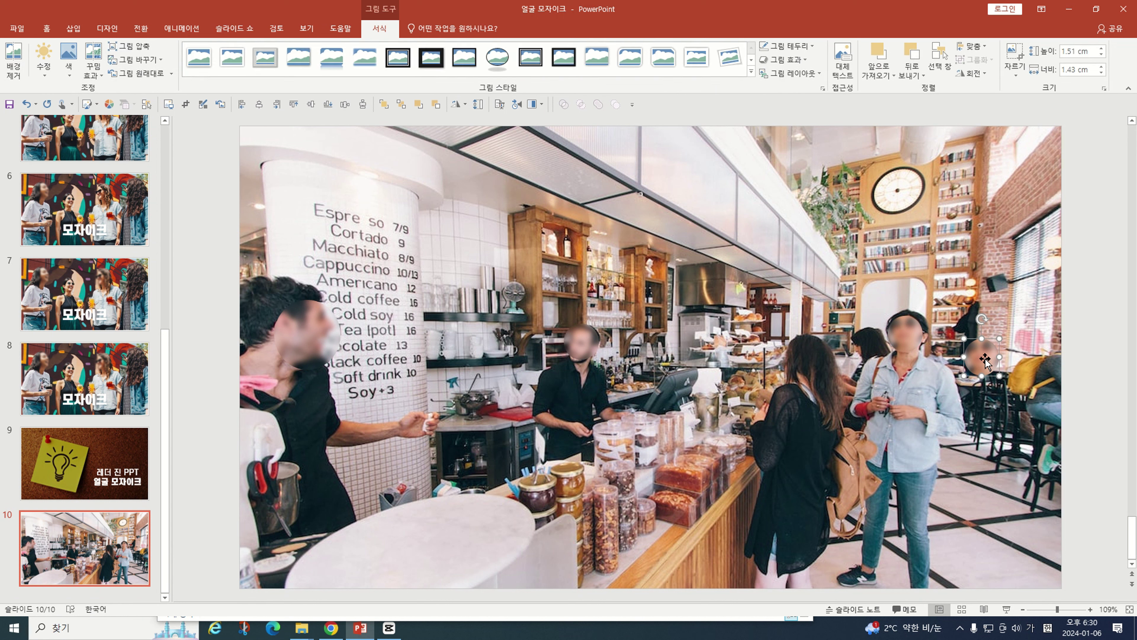
left_click(1015, 63)
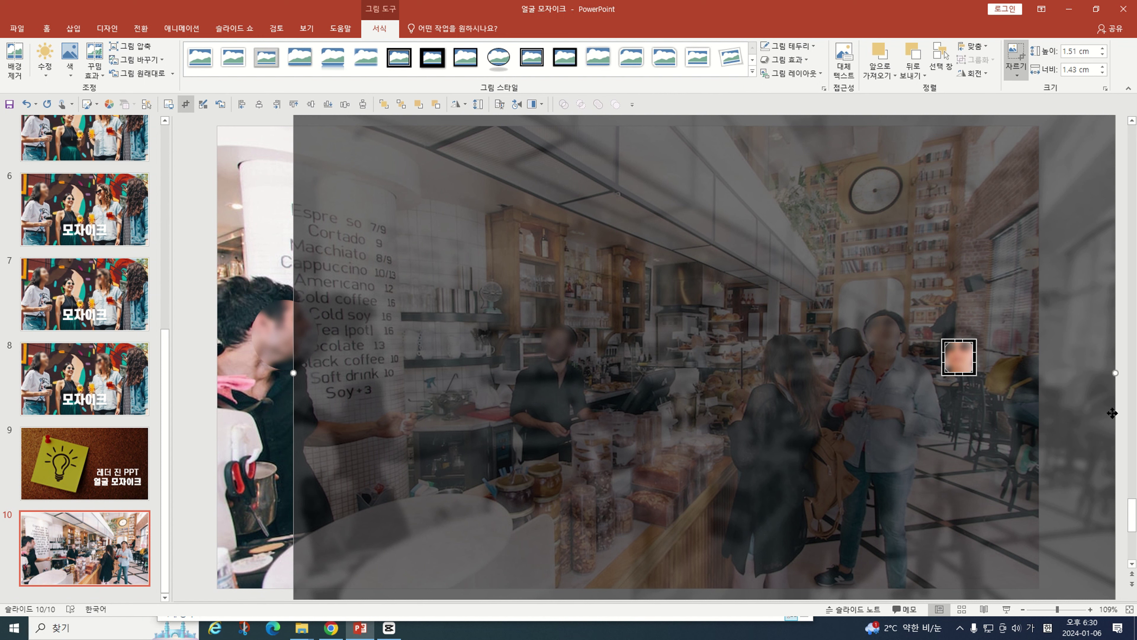
left_click_drag(1082, 416, 1028, 416)
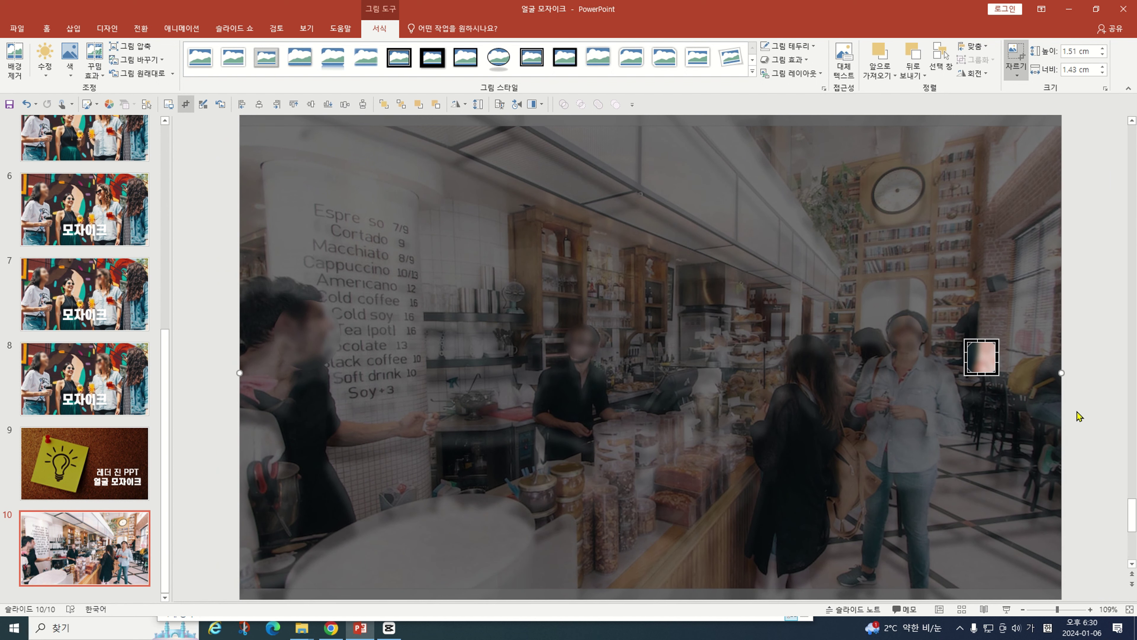
left_click(1095, 415)
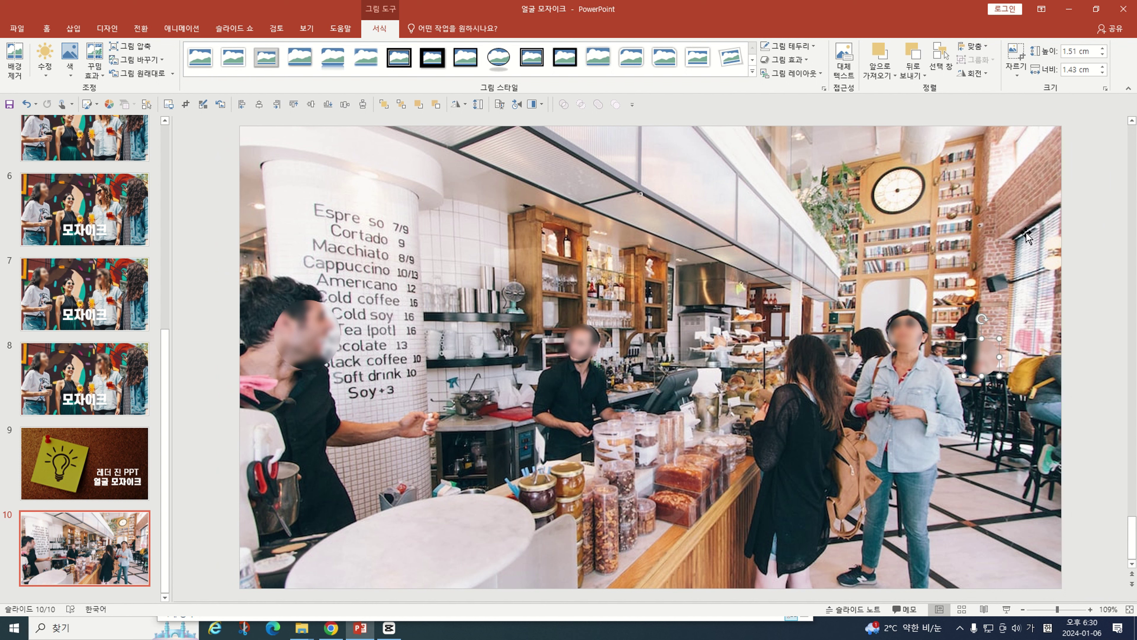
Try to nudge the blurred picture slightly left inside the seated customer's oval crop
left_click(1016, 54)
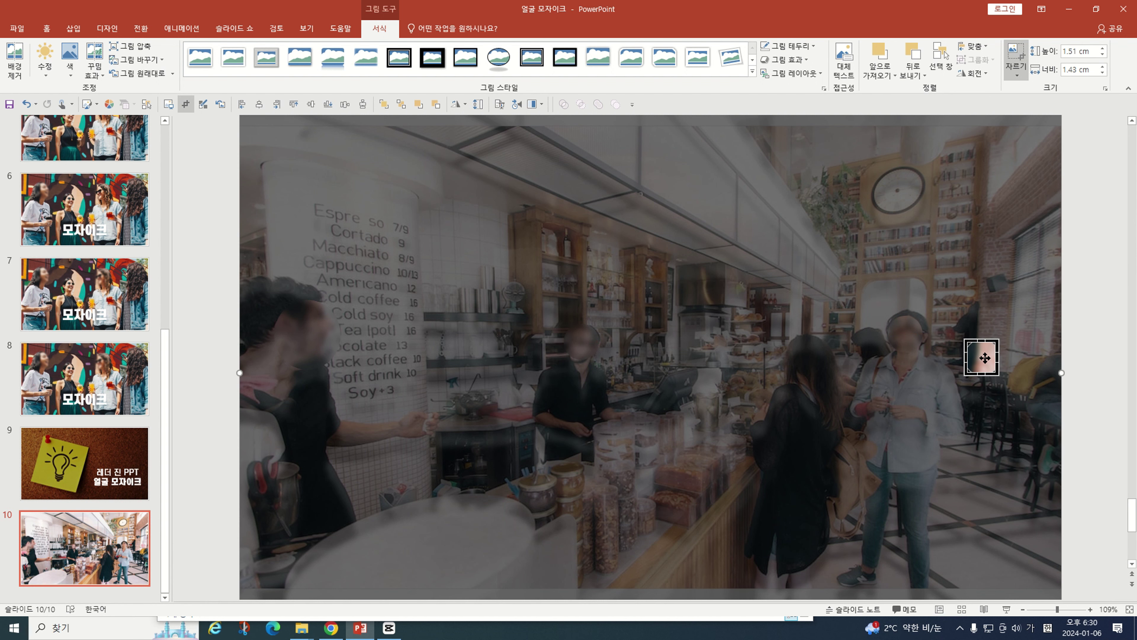
left_click_drag(984, 358, 977, 354)
key("Escape")
left_click(1100, 340)
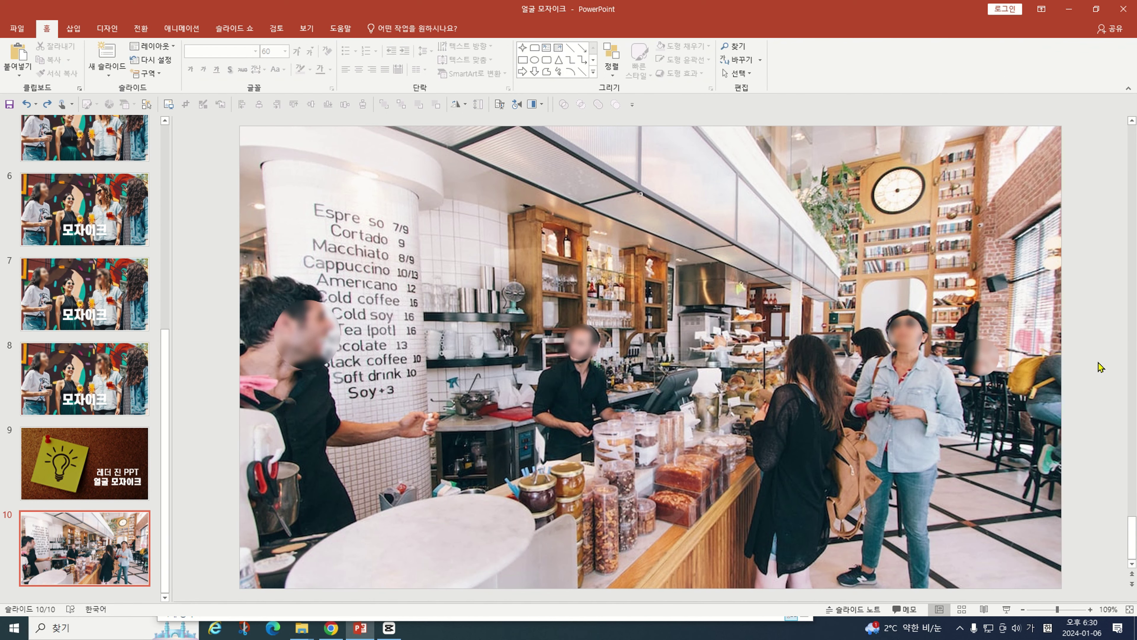
Move the seated customer's oval blur patch slightly left and realign its blurred picture with the café photo underneath
left_click(983, 357)
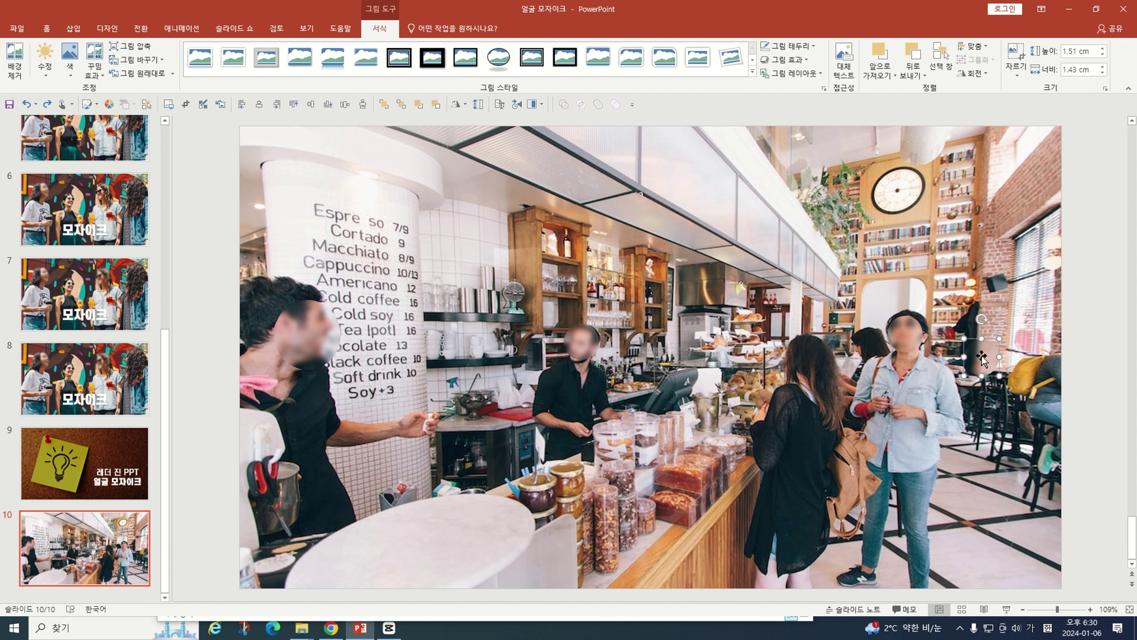
left_click_drag(981, 358, 973, 357)
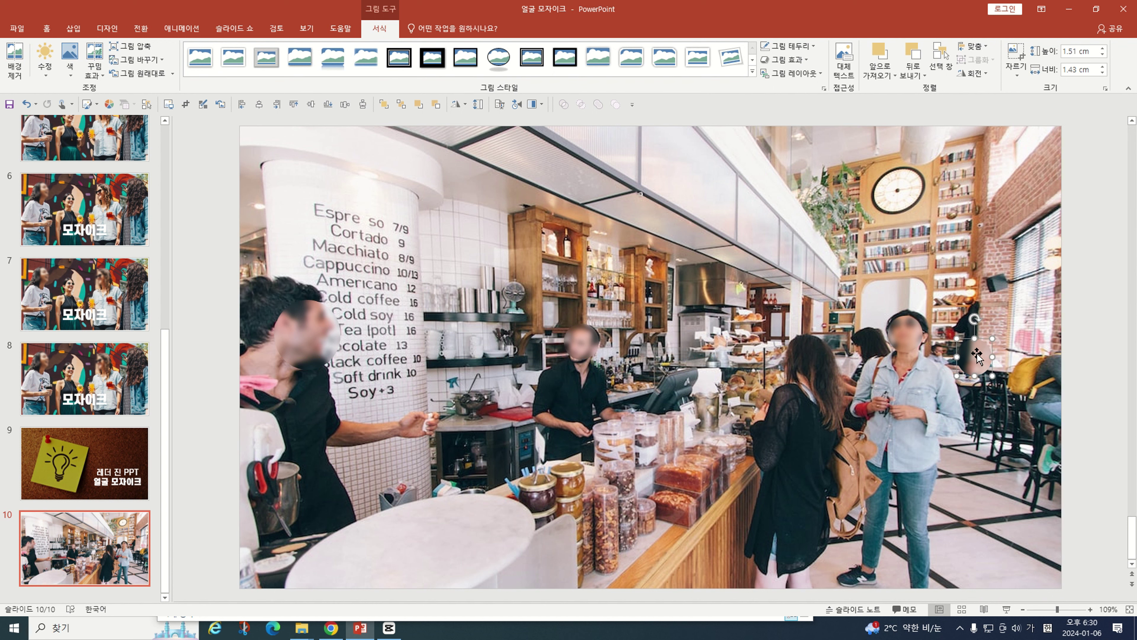
scroll(1029, 364, "up", 4, "ctrl")
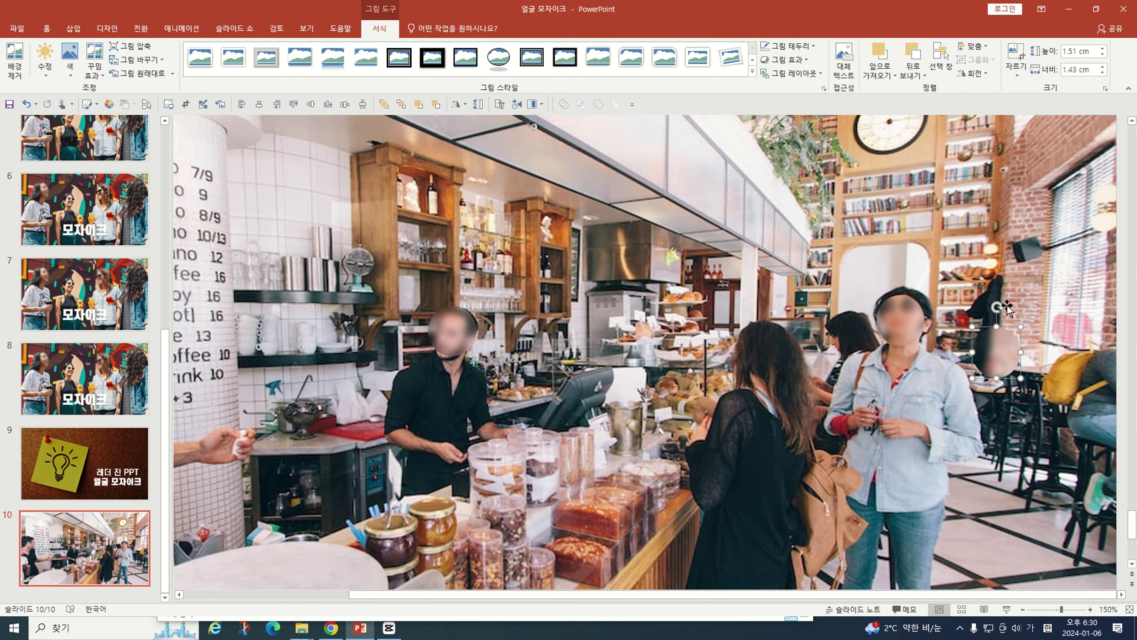
left_click(1016, 58)
scroll(974, 445, "down", 4, "ctrl")
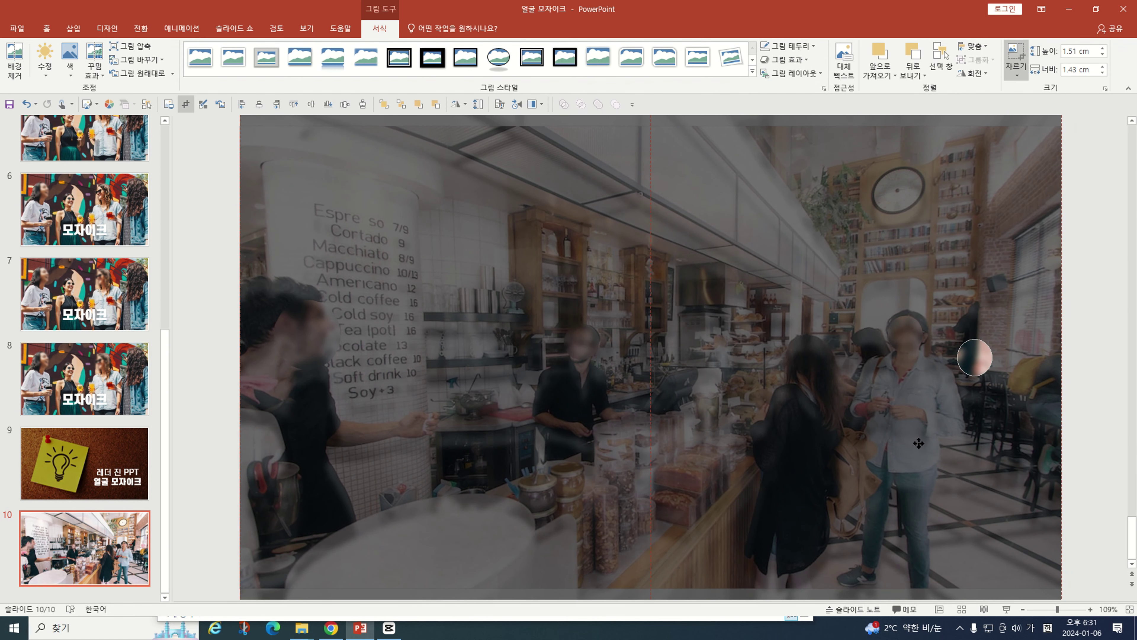
left_click(950, 345)
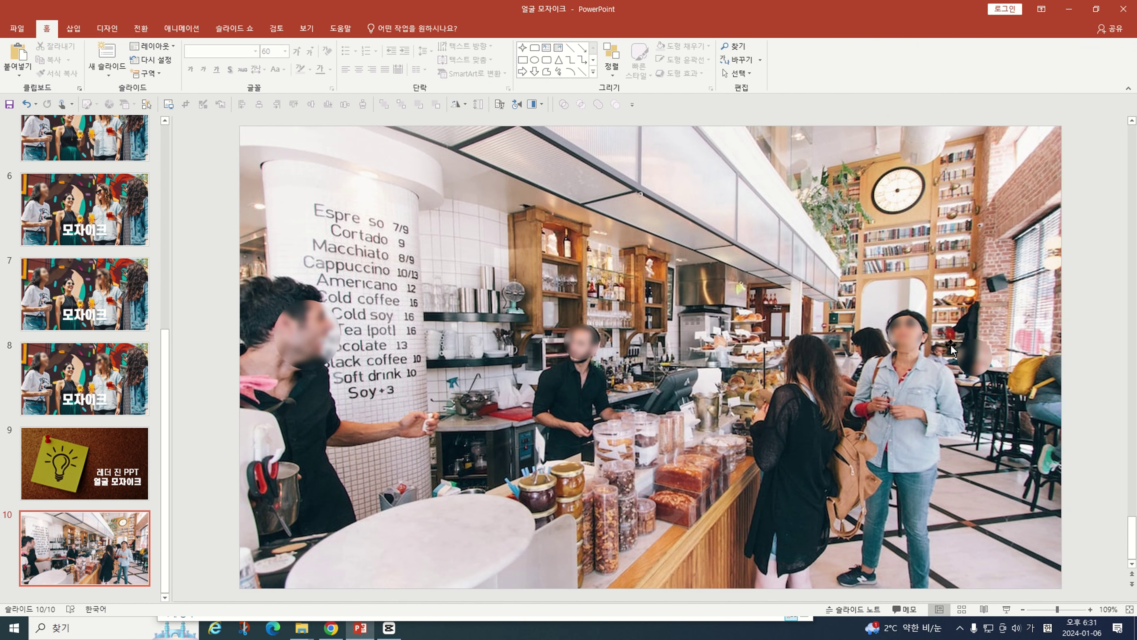
scroll(1033, 358, "up", 10, "ctrl")
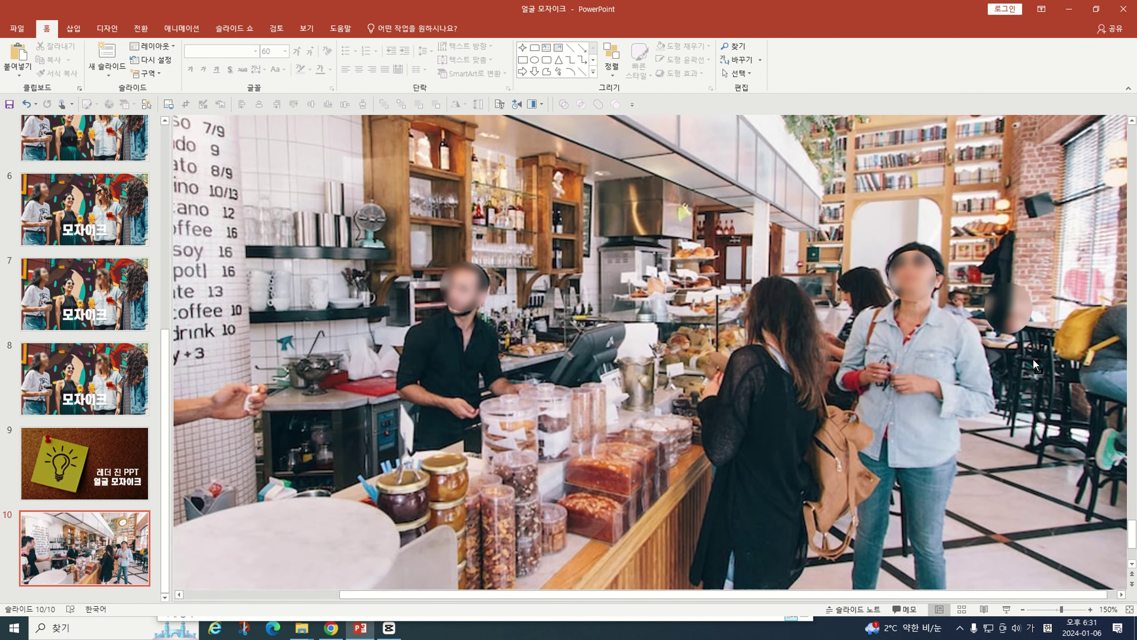
scroll(922, 267, "up", 10)
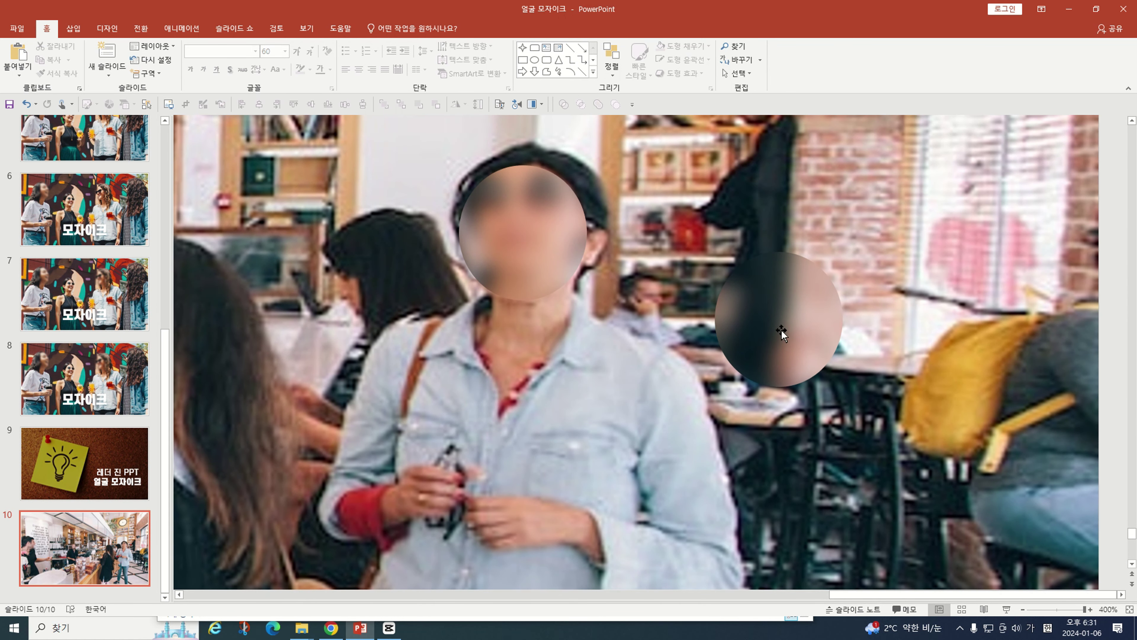
scroll(781, 326, "down", 10, "ctrl")
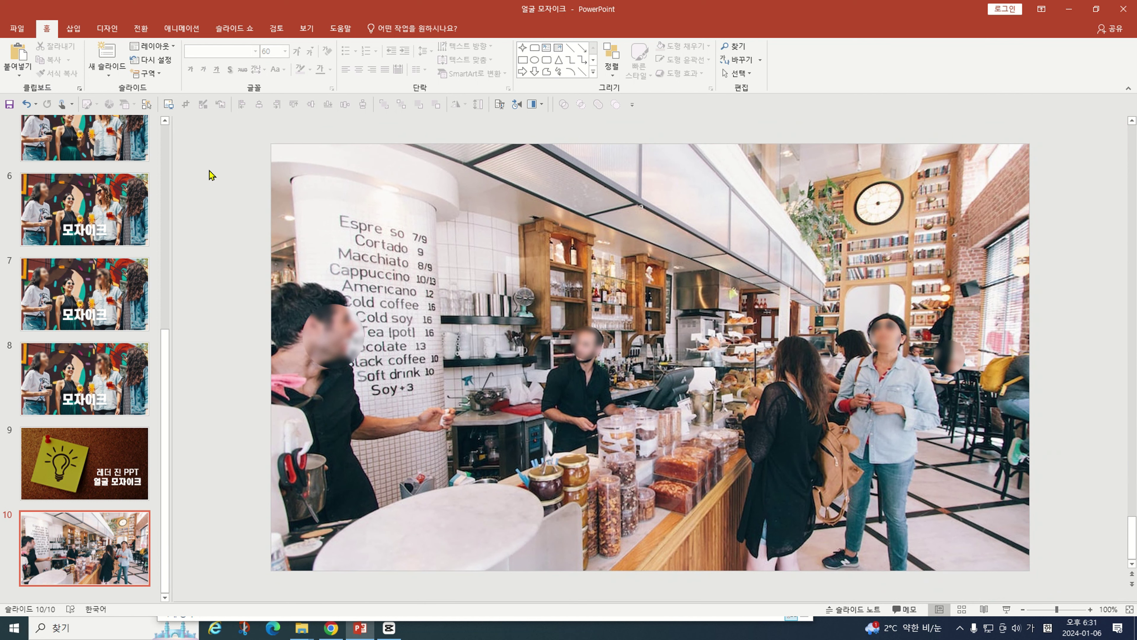
View the export options for changing the presentation's file type, including the PNG and JPEG image formats, and return to the slide
left_click(22, 34)
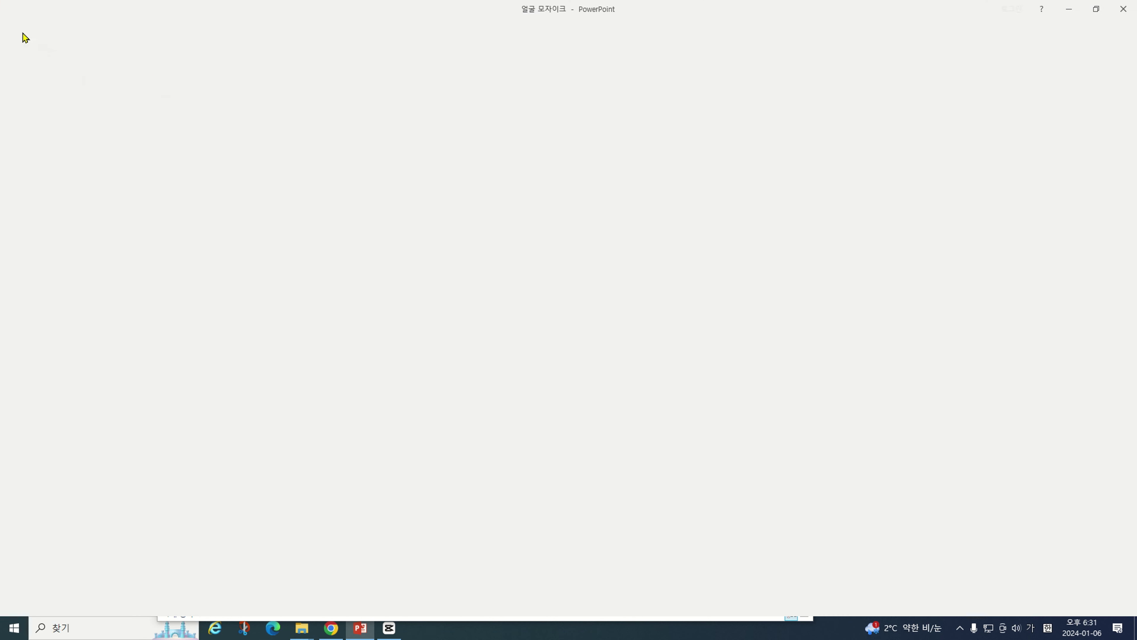
left_click(51, 248)
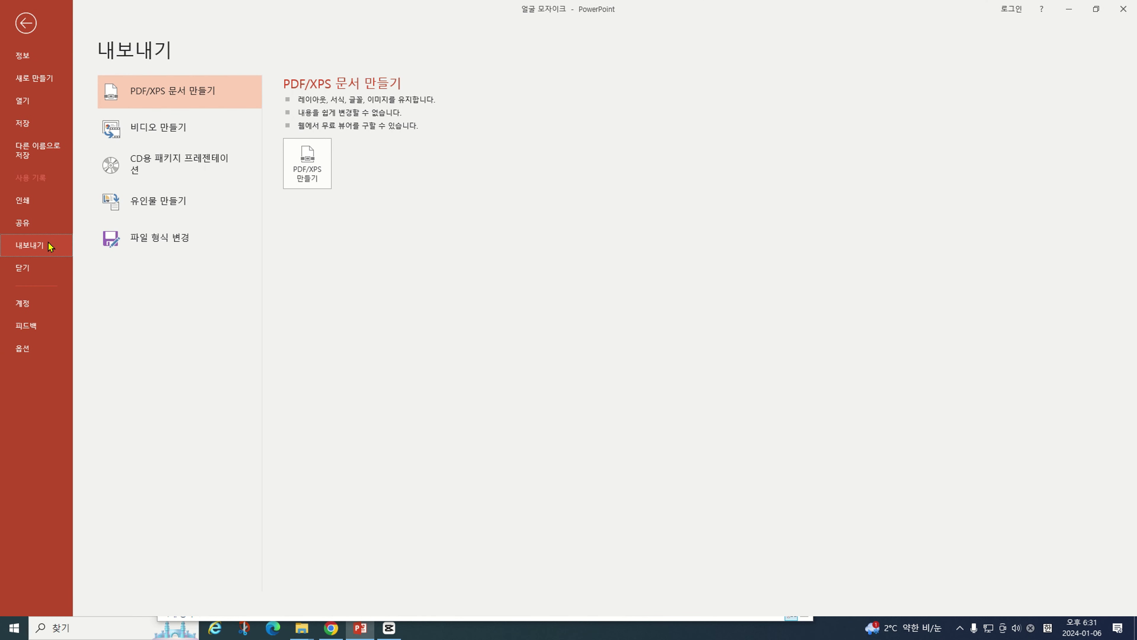
left_click(169, 238)
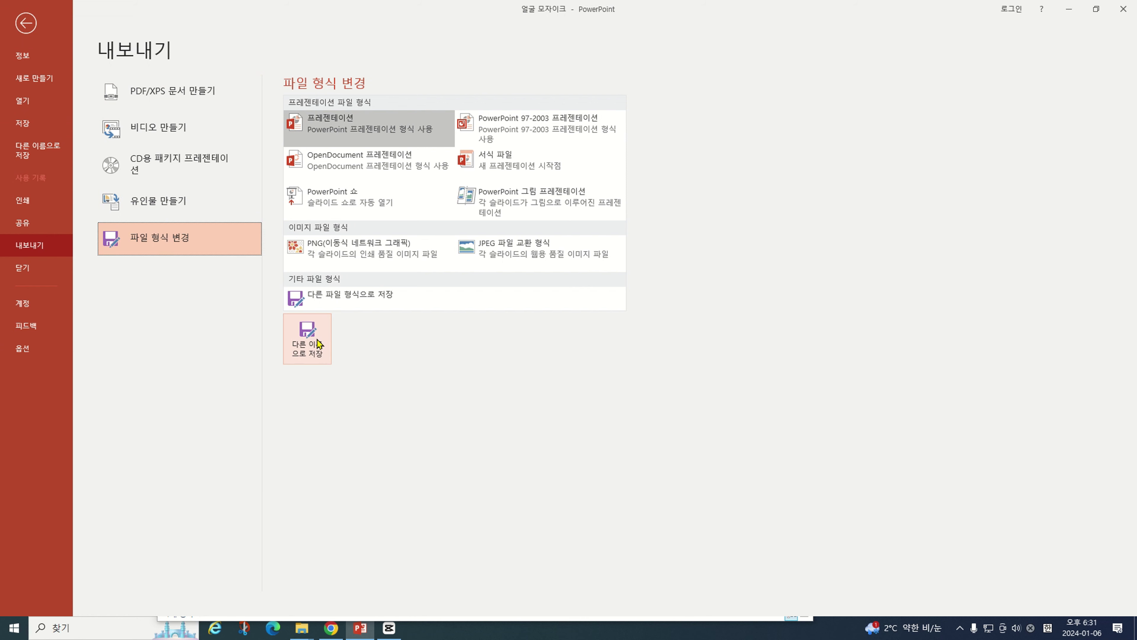
left_click(25, 23)
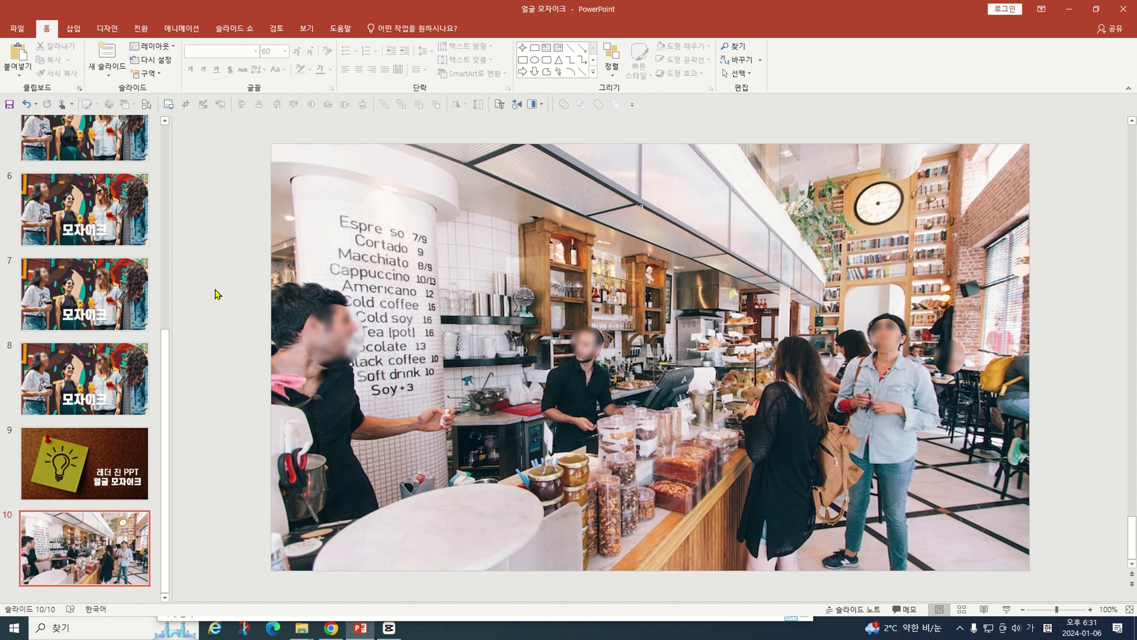
View slide 8 with its blurred faces and return to the café photo on slide 10
left_click(92, 381)
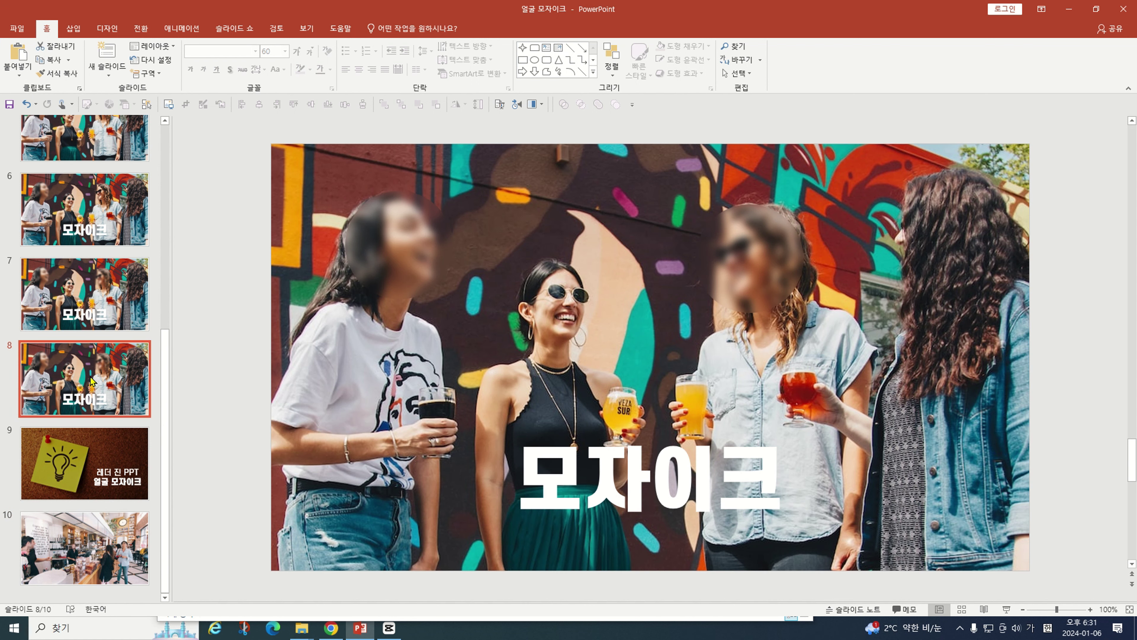
key("Down")
key("Down")
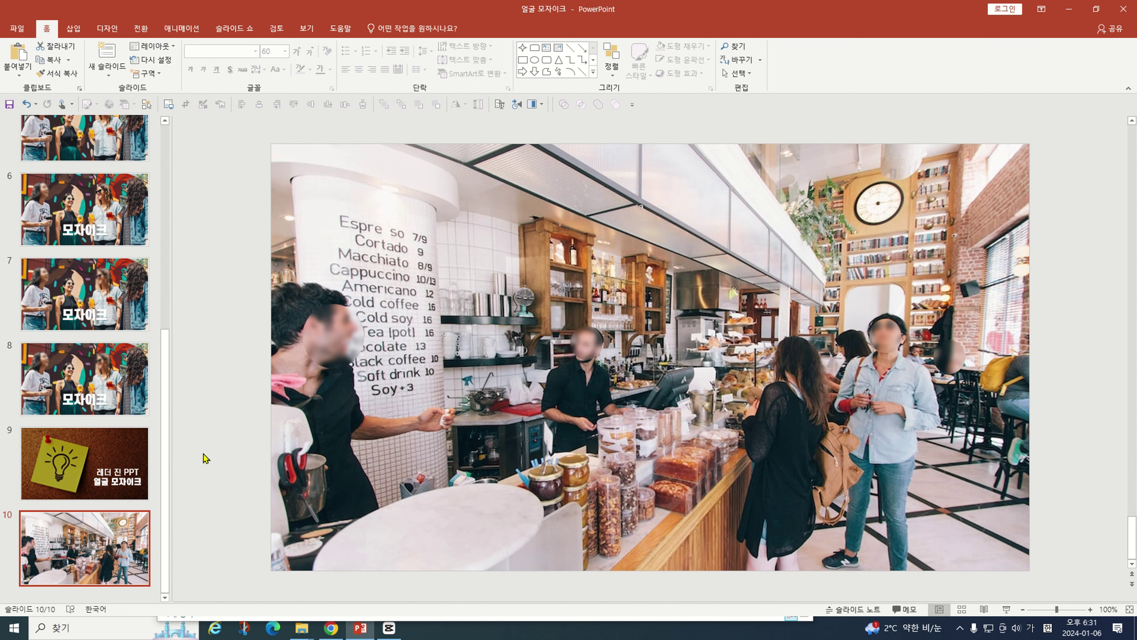